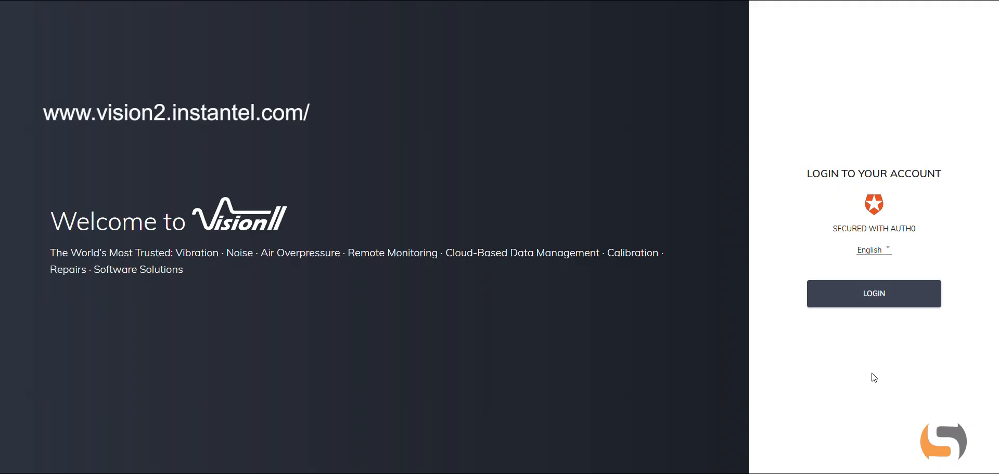
# - Log in with the prefilled account credentials and choose Specto Technology as the dashboard landing page
pyautogui.click(873, 294)
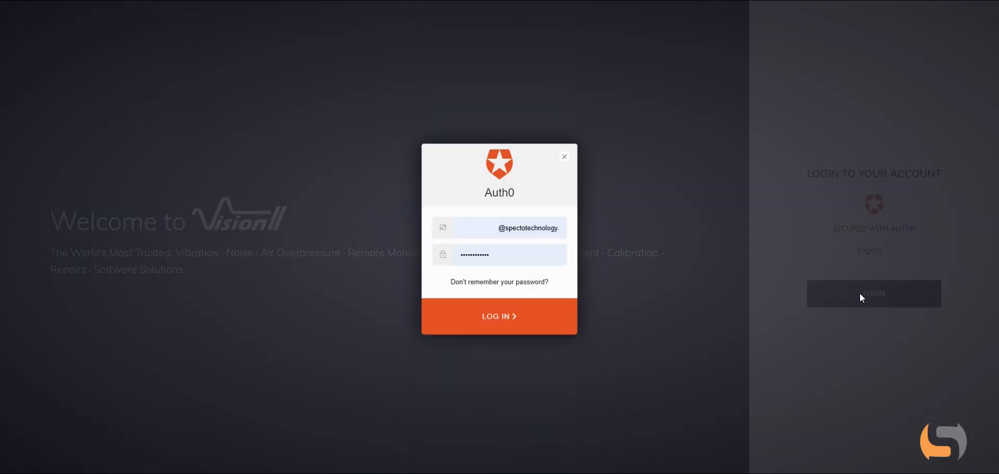
pyautogui.click(499, 317)
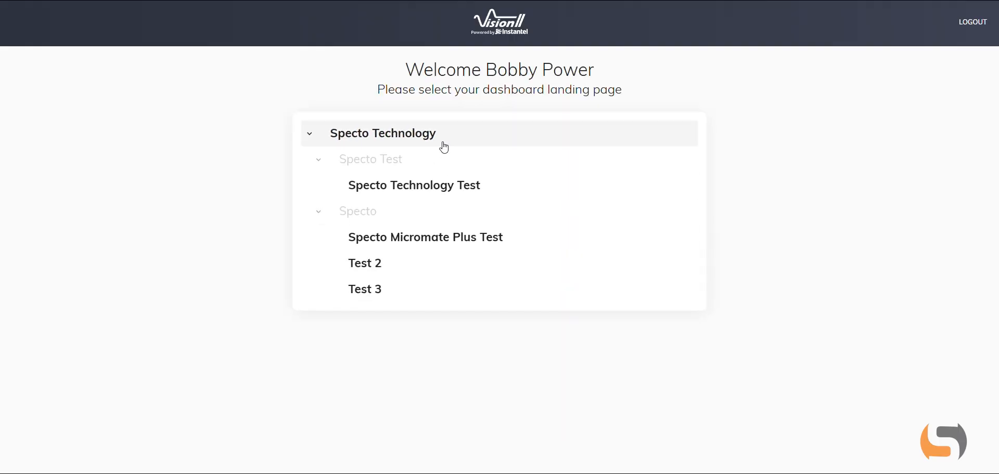
pyautogui.click(457, 139)
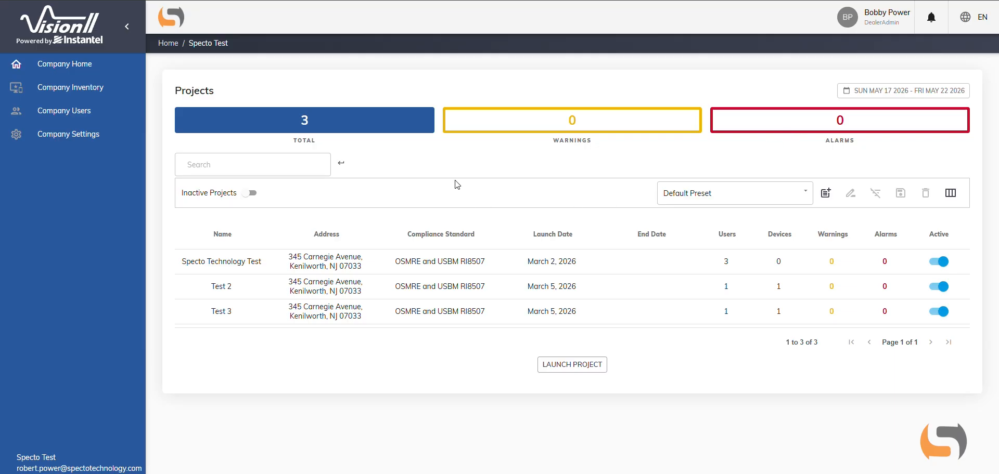
# - Start launching a new project and name it Test
pyautogui.click(573, 365)
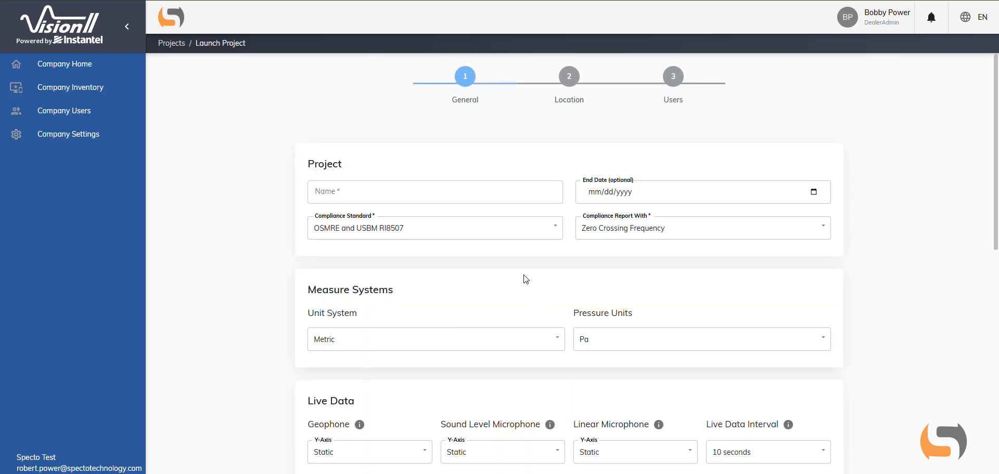
pyautogui.scroll(-1, 475, 141)
pyautogui.click(495, 136)
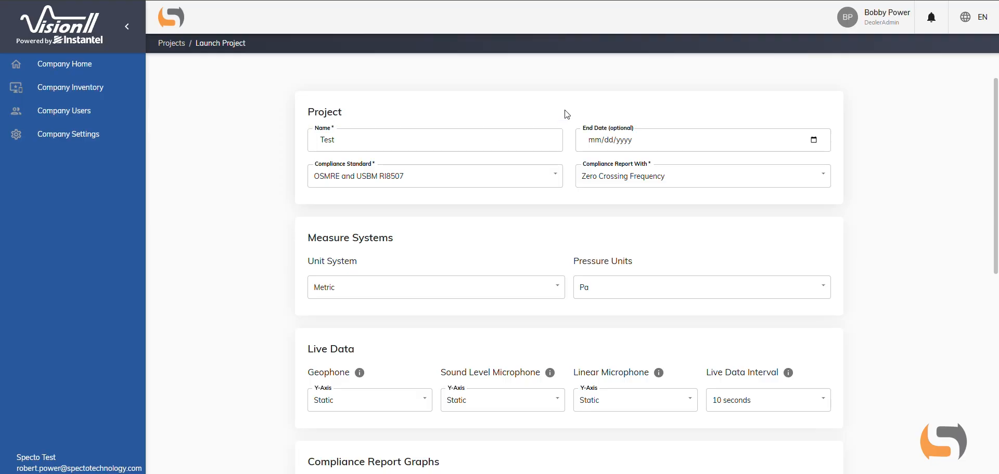
# - Review the choices for compliance standard, compliance report basis, unit system and pressure units, keeping the current selections
pyautogui.click(499, 179)
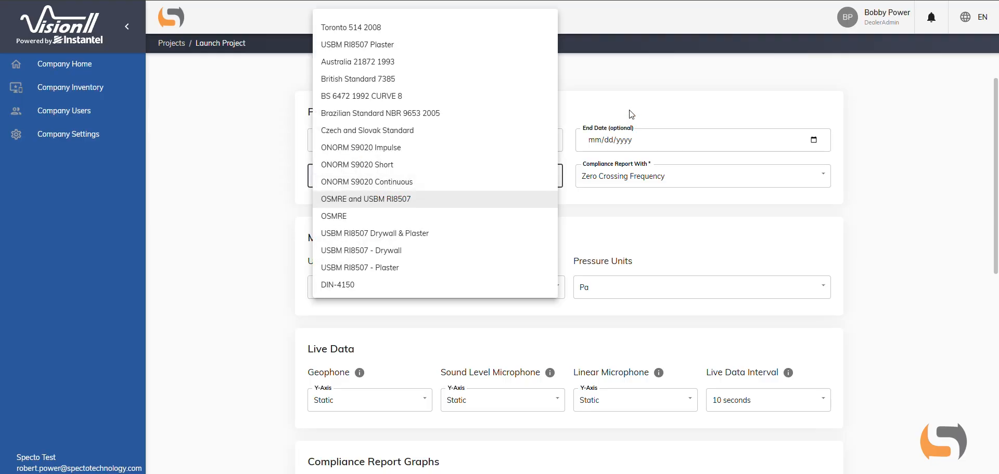
pyautogui.click(620, 166)
pyautogui.click(619, 177)
pyautogui.click(570, 181)
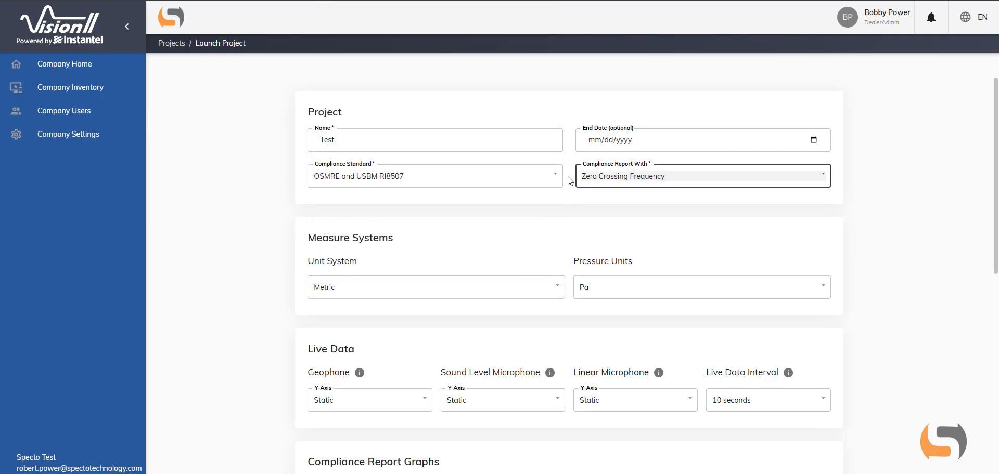
pyautogui.scroll(-2, 531, 234)
pyautogui.click(524, 190)
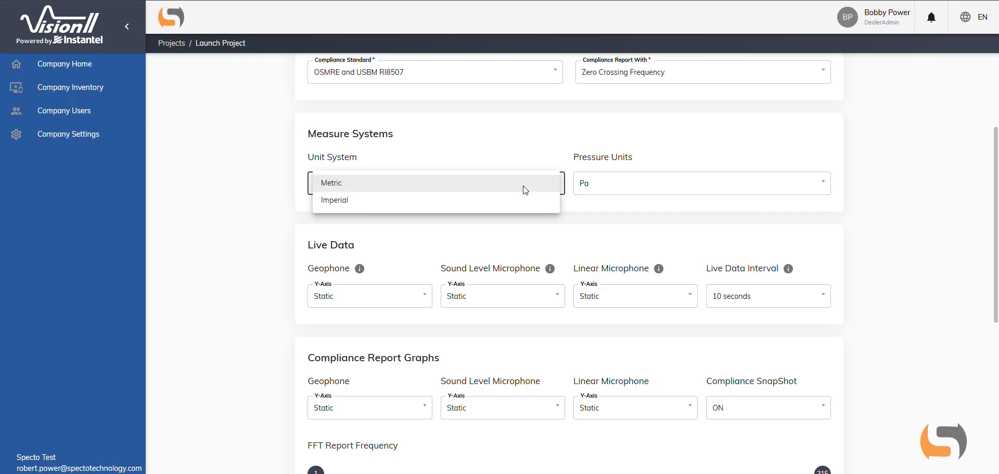
pyautogui.click(627, 189)
pyautogui.click(573, 182)
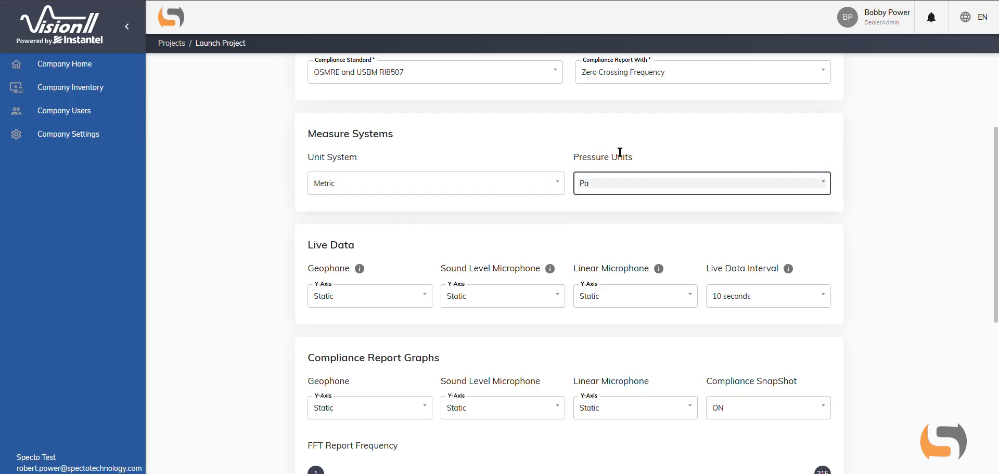
# - Review the live data, compliance graph and limit settings, and continue to the project's location stage
pyautogui.scroll(-3, 573, 181)
pyautogui.scroll(-2, 572, 181)
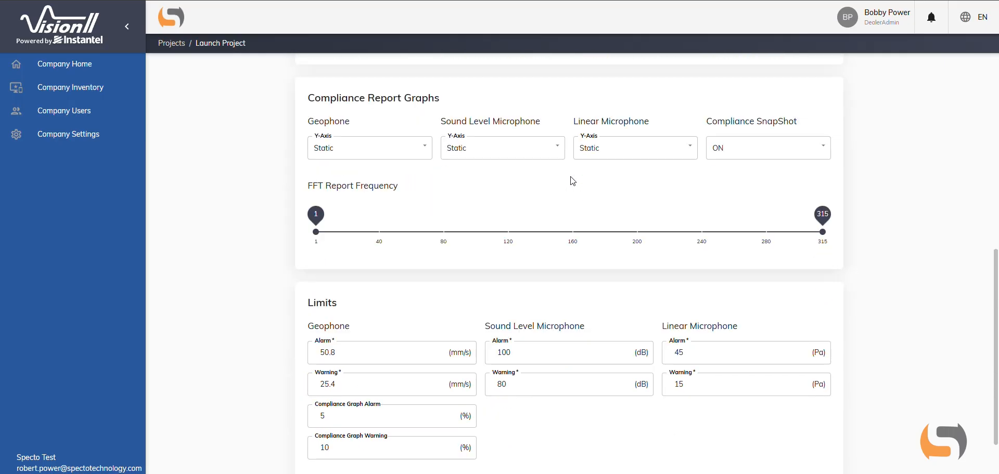
pyautogui.scroll(-1, 572, 181)
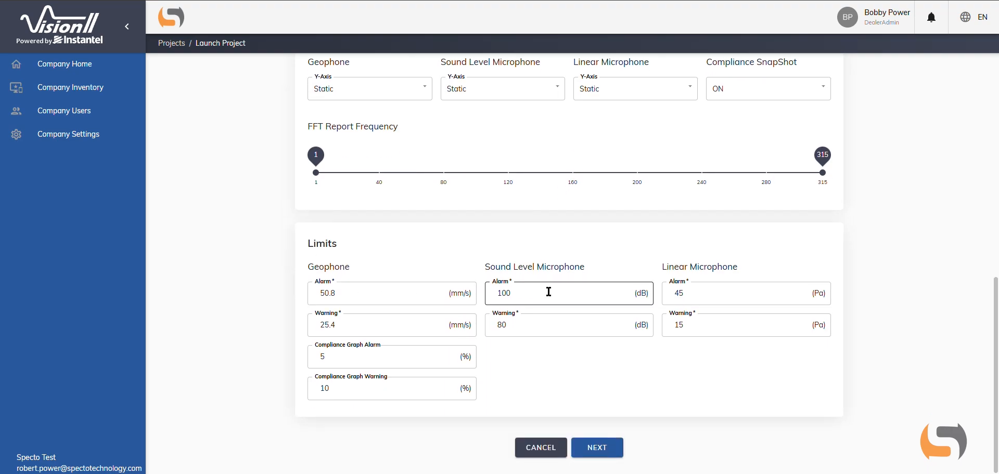
pyautogui.click(602, 454)
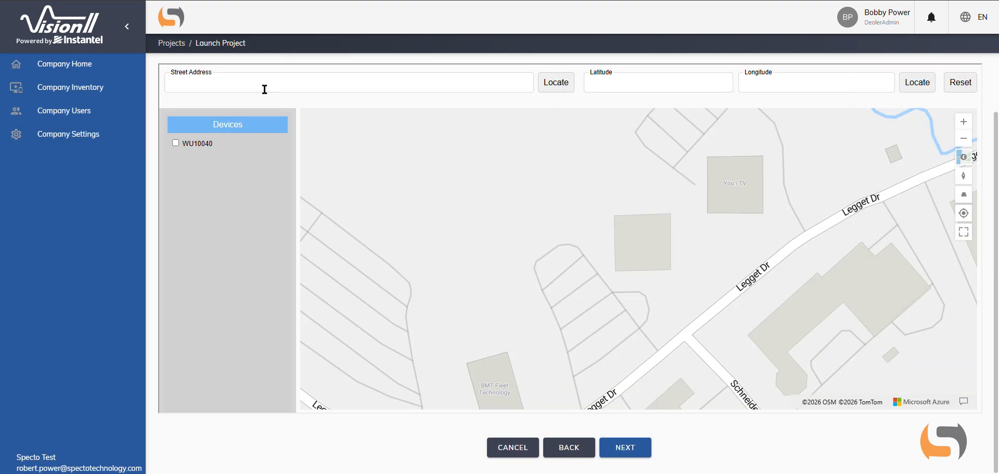
# - Enter the project's street address and locate it on the map
pyautogui.click(264, 89)
pyautogui.click(261, 107)
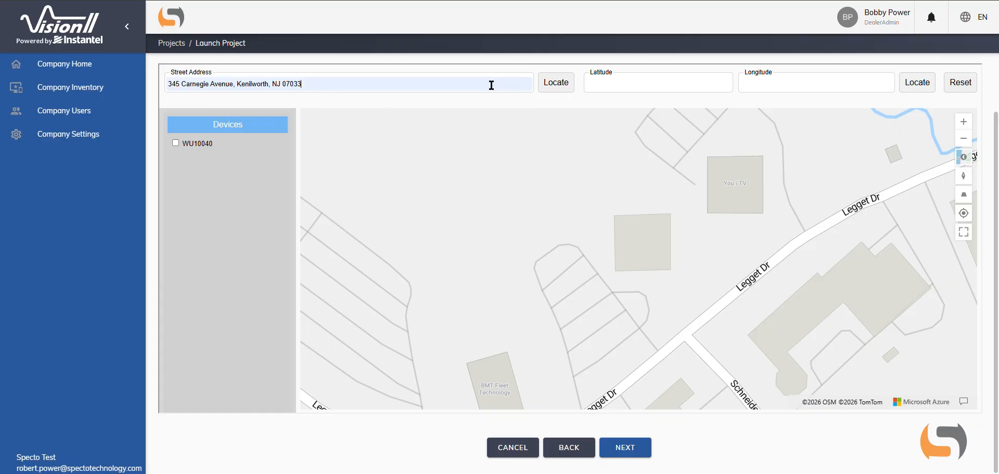
pyautogui.click(565, 89)
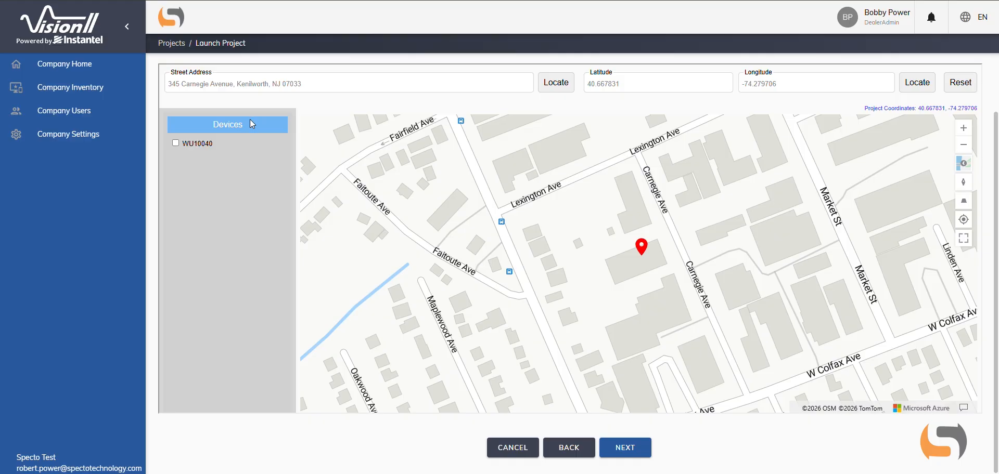
# - Assign device WU10040 to the project, place it on the map just below the project marker, and continue to the users stage
pyautogui.click(176, 144)
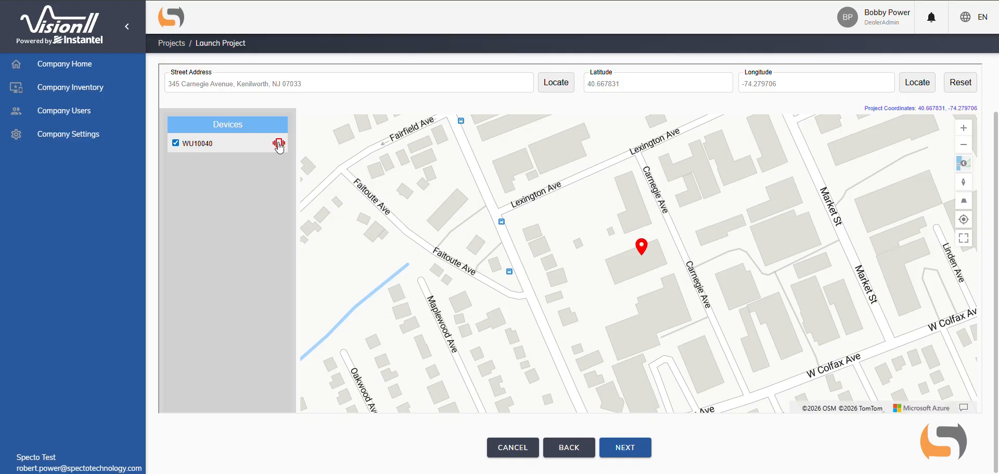
pyautogui.moveTo(279, 146); pyautogui.dragTo(638, 262)
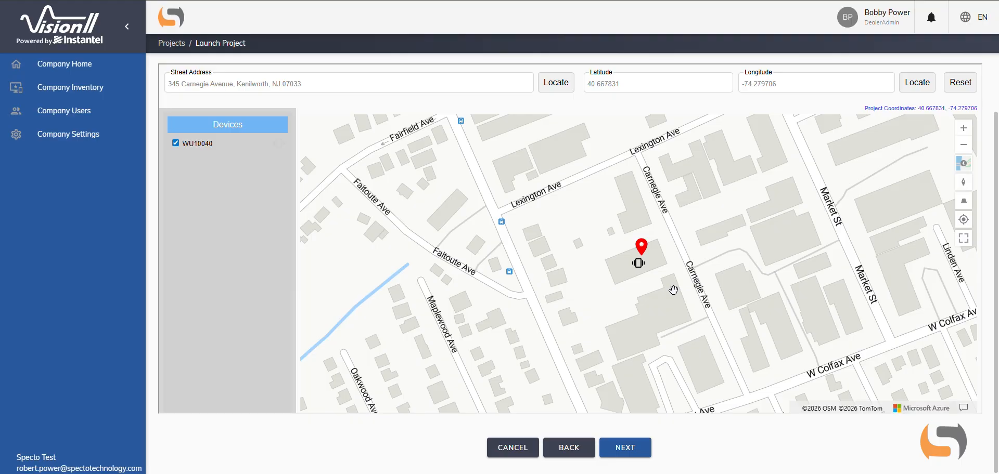
pyautogui.click(630, 452)
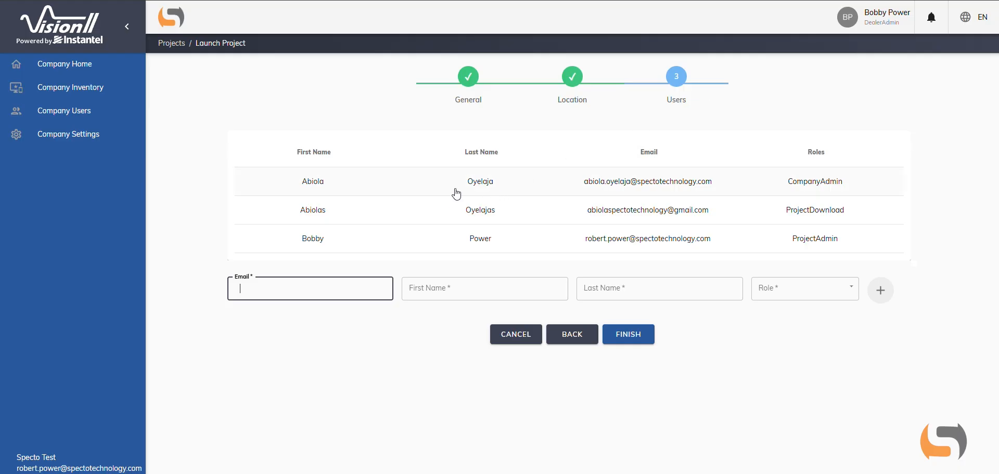
# - Review the new-user fields and available project roles, and finish the project launch without adding a user
pyautogui.click(444, 294)
pyautogui.click(418, 321)
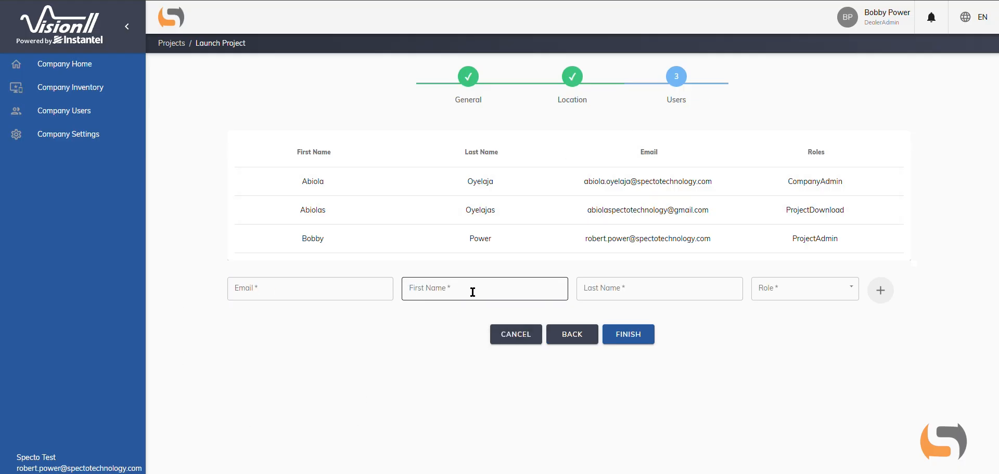
pyautogui.click(812, 295)
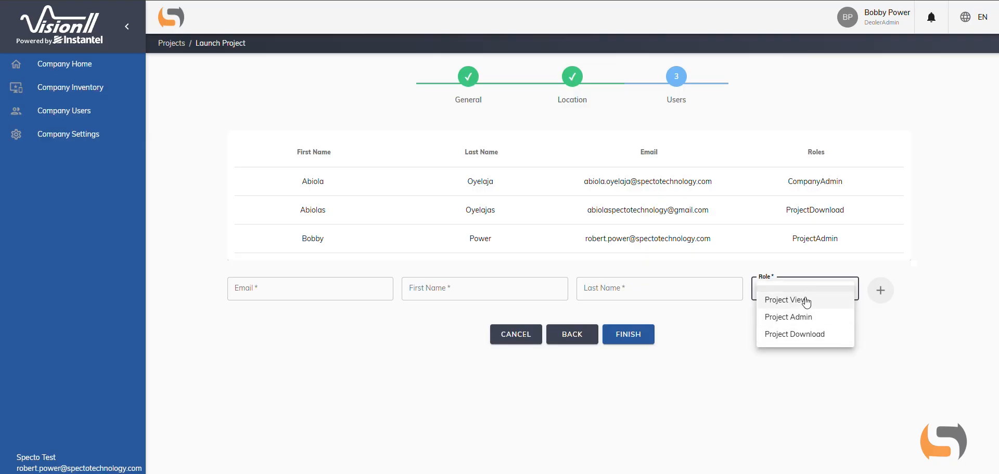
pyautogui.click(801, 389)
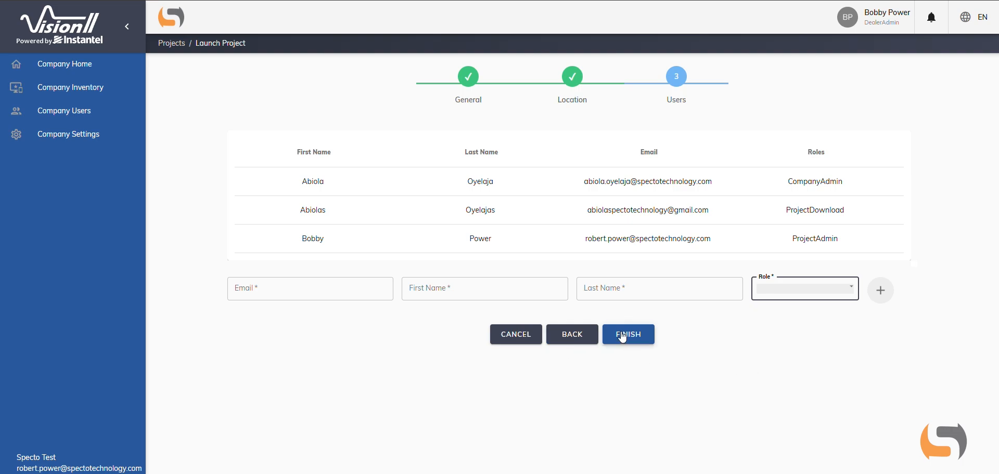
pyautogui.click(622, 336)
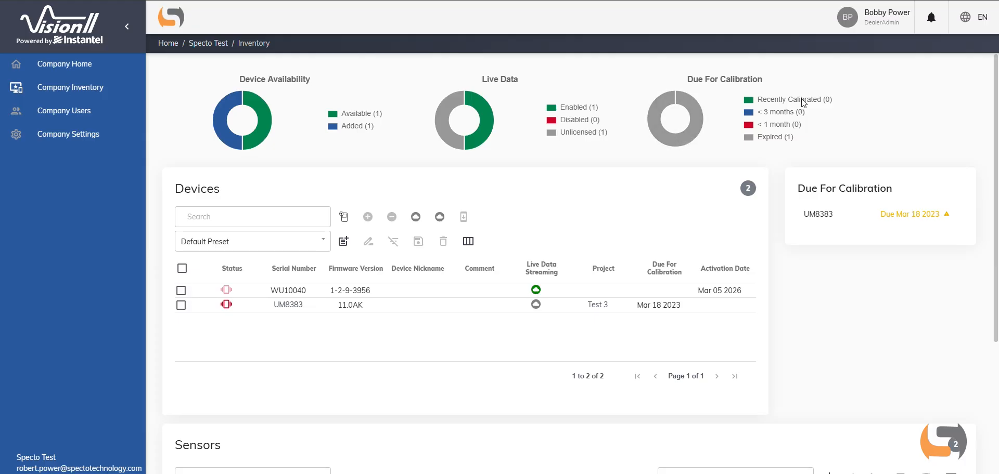
# - Examine the company inventory's device availability, device list, calibration due dates and sensors
pyautogui.scroll(-4, 780, 209)
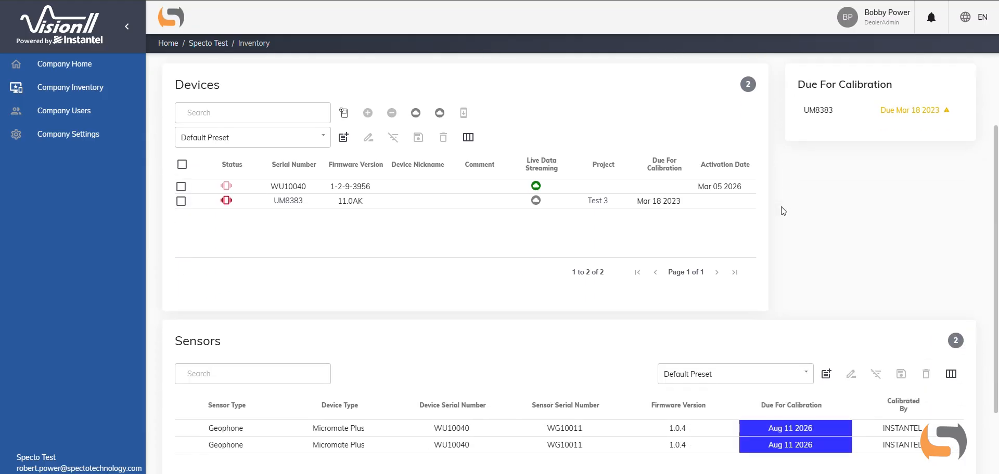
pyautogui.scroll(3, 787, 210)
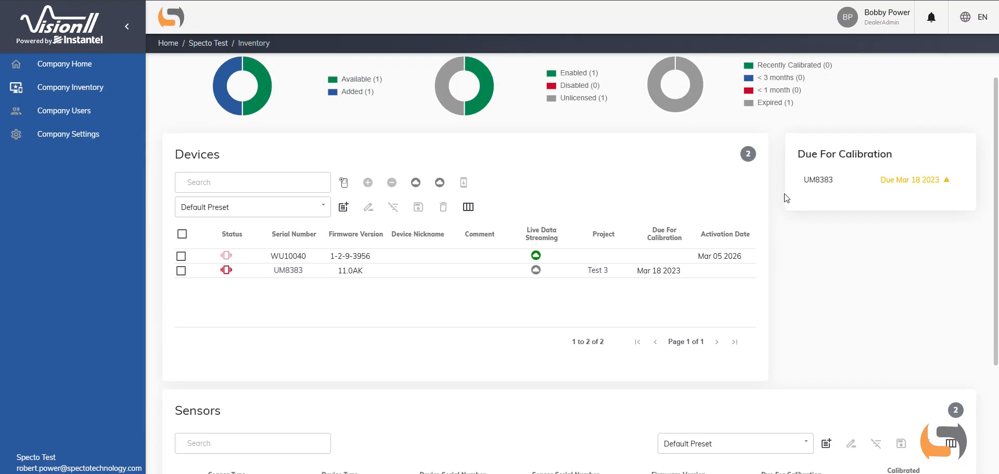
pyautogui.scroll(1, 783, 197)
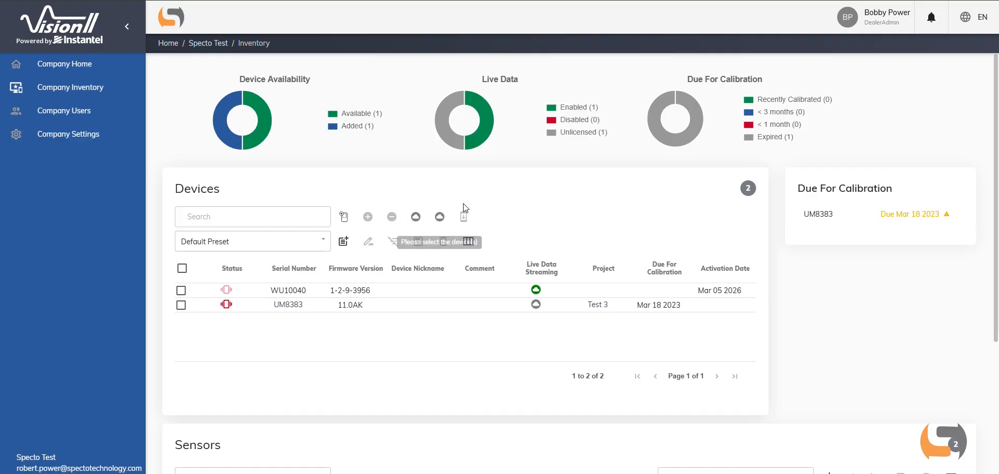
pyautogui.scroll(-4, 812, 269)
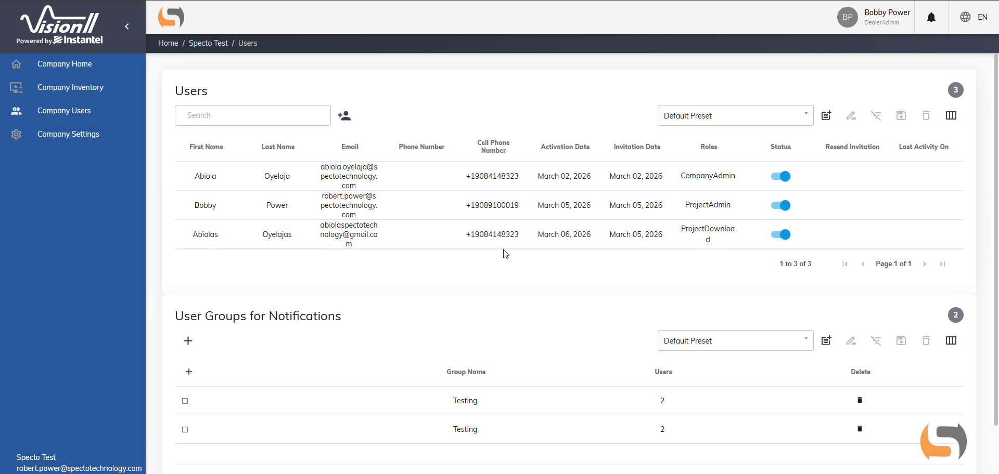
# - View the form for assigning existing users and registering new ones for Specto Test, and cancel it
pyautogui.click(344, 118)
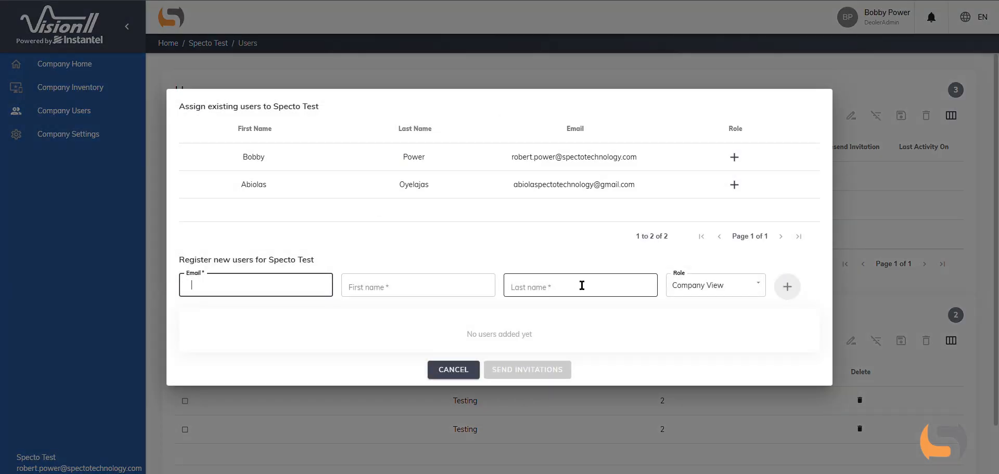
pyautogui.click(453, 370)
# - Examine the new user group's notification types, their explanations and the user assignment list, and cancel without creating the group
pyautogui.scroll(-1, 343, 271)
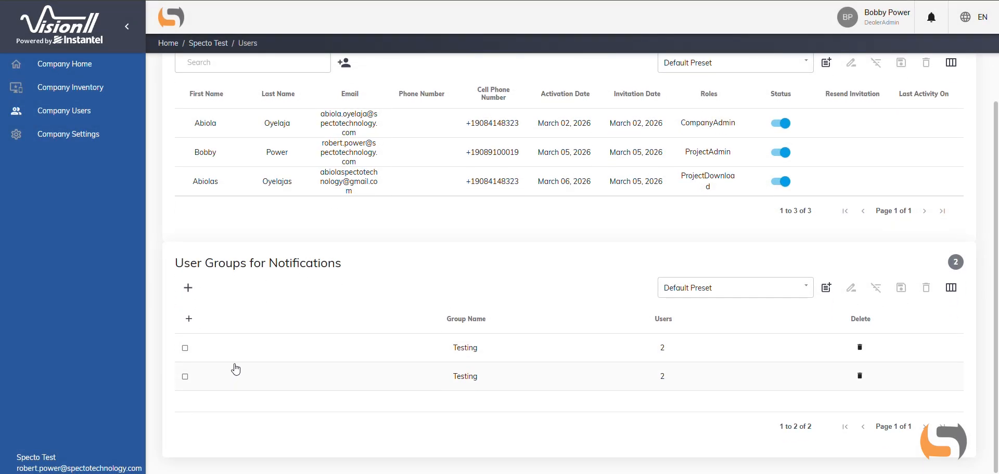
pyautogui.click(188, 288)
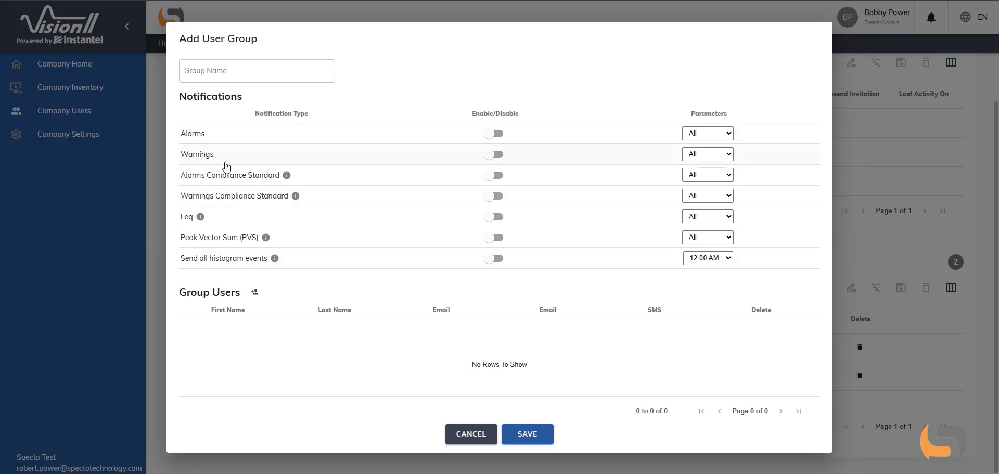
pyautogui.moveTo(197, 223)
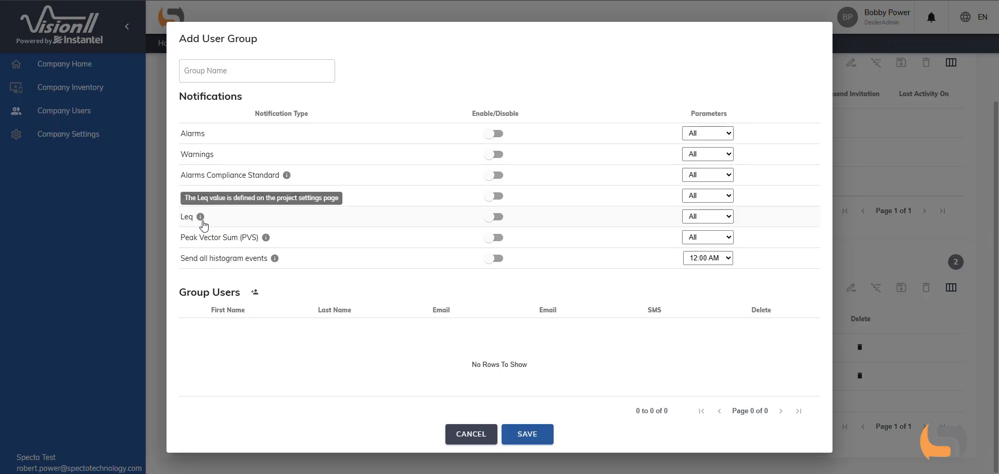
pyautogui.moveTo(269, 241)
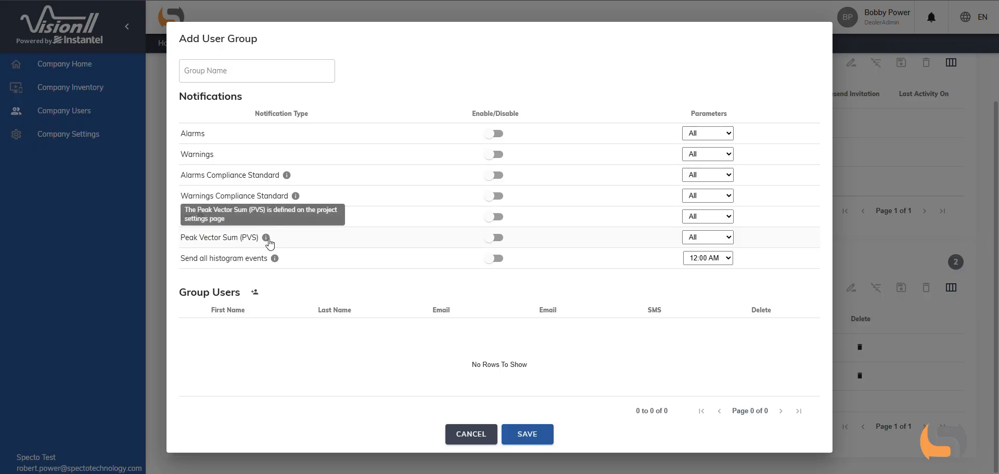
pyautogui.moveTo(276, 263)
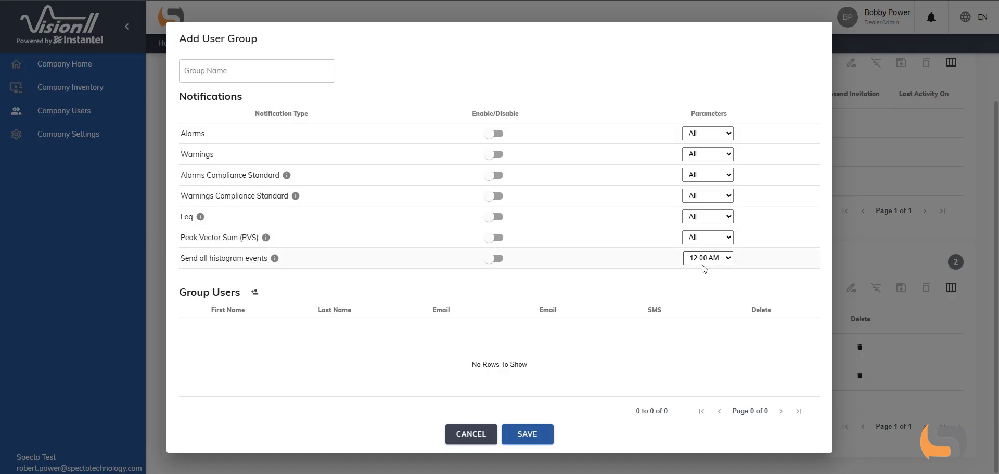
pyautogui.click(254, 293)
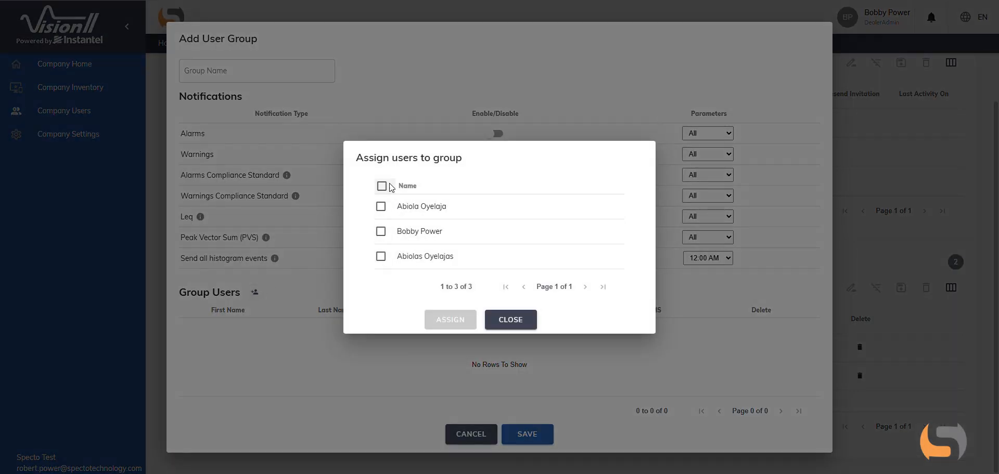
pyautogui.click(509, 319)
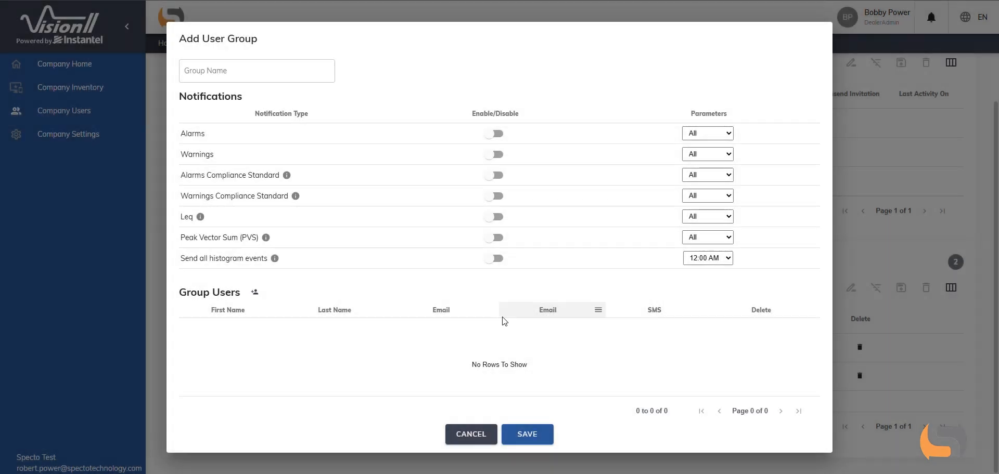
pyautogui.click(479, 440)
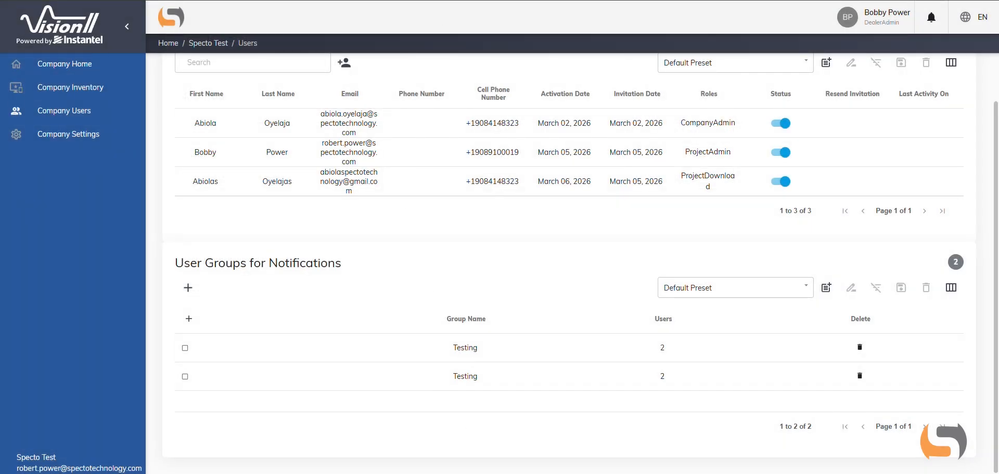
# - Review the company settings' logo, company details and custom compliance charts, and view the new compliance standard form without saving it
pyautogui.click(68, 134)
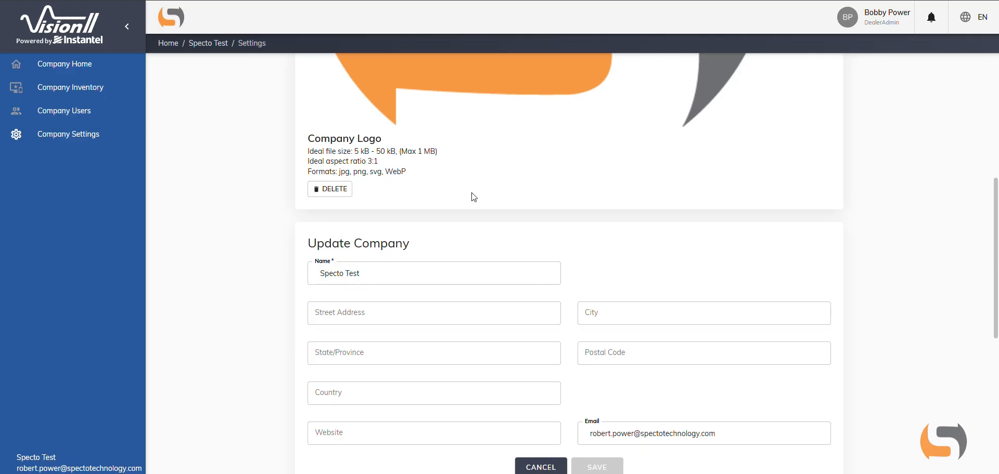
pyautogui.scroll(-3, 556, 218)
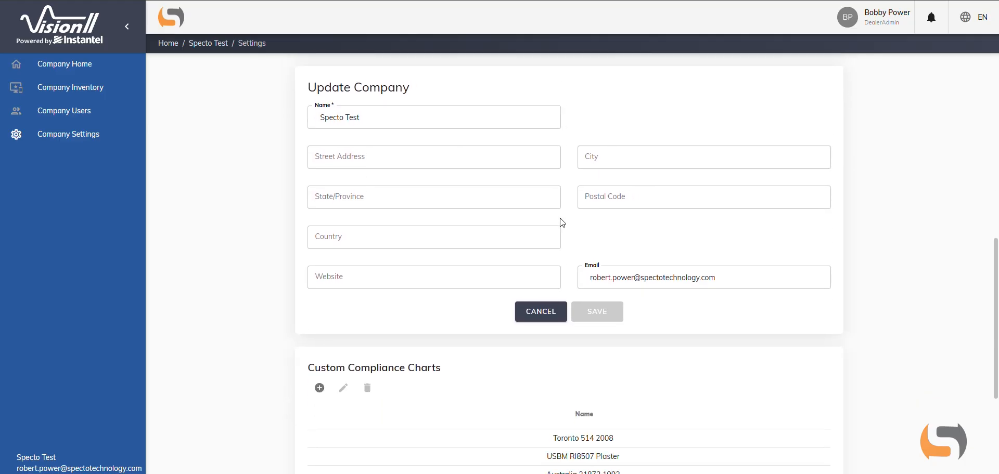
pyautogui.scroll(-4, 562, 222)
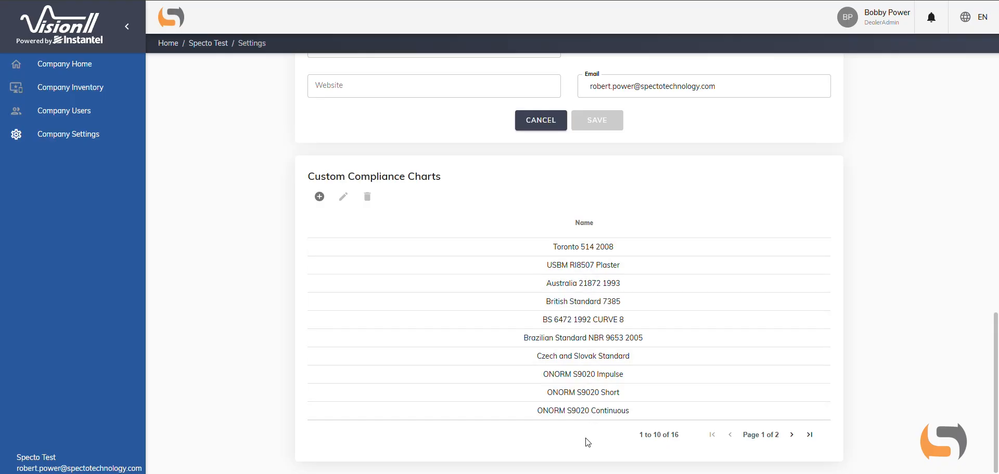
pyautogui.click(320, 198)
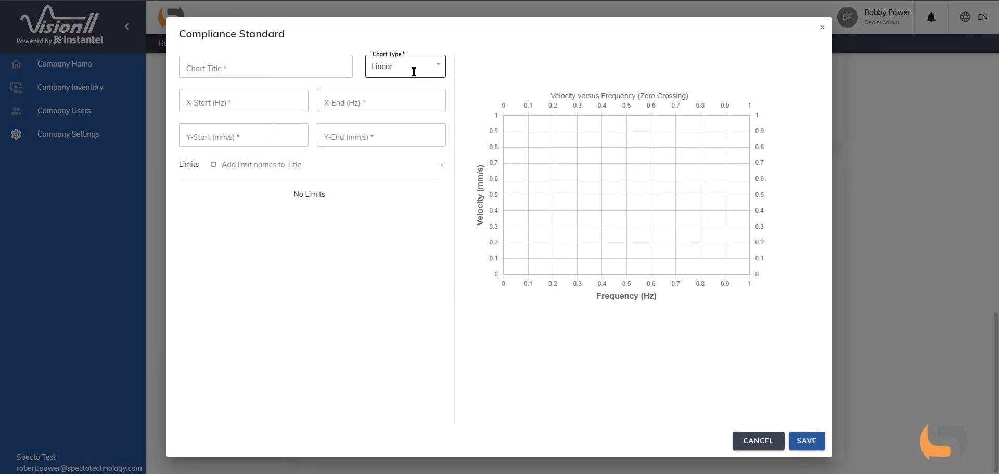
pyautogui.click(762, 443)
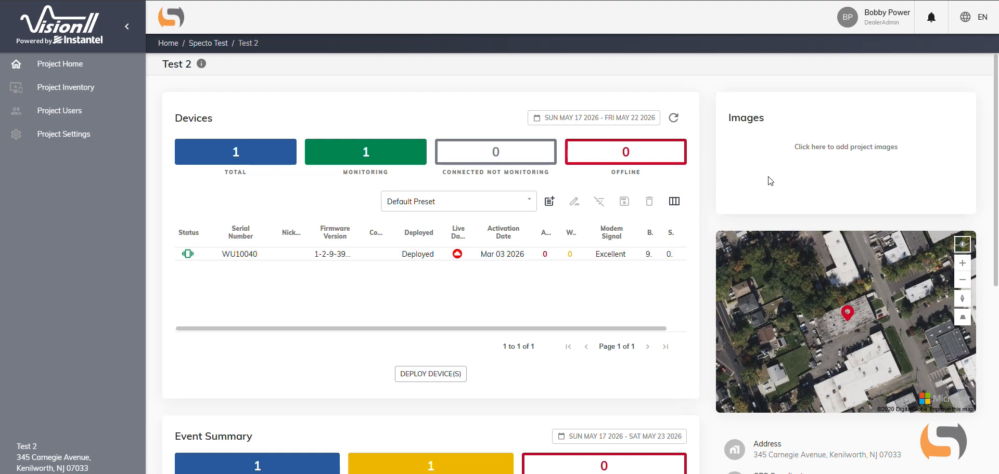
# - Examine the Test 2 project home's devices, location map and event summary
pyautogui.scroll(-1, 870, 217)
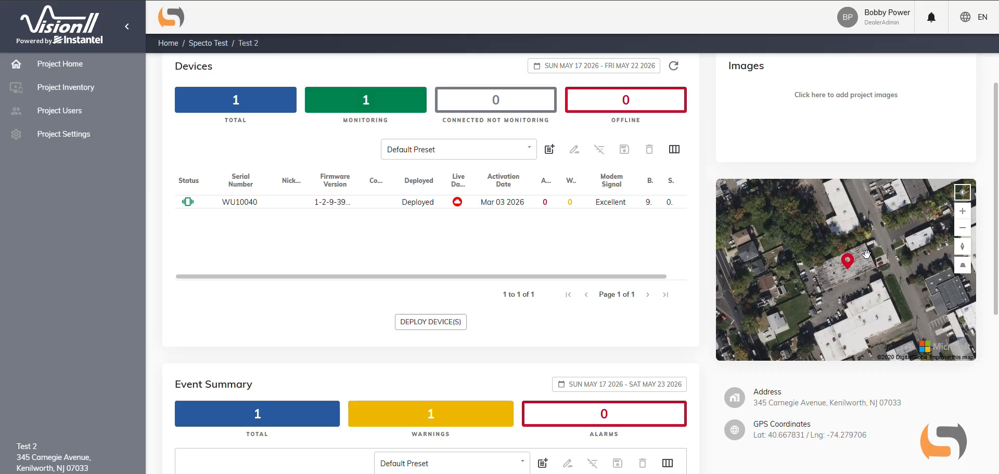
pyautogui.moveTo(851, 267)
pyautogui.scroll(-4, 879, 399)
pyautogui.scroll(-1, 876, 398)
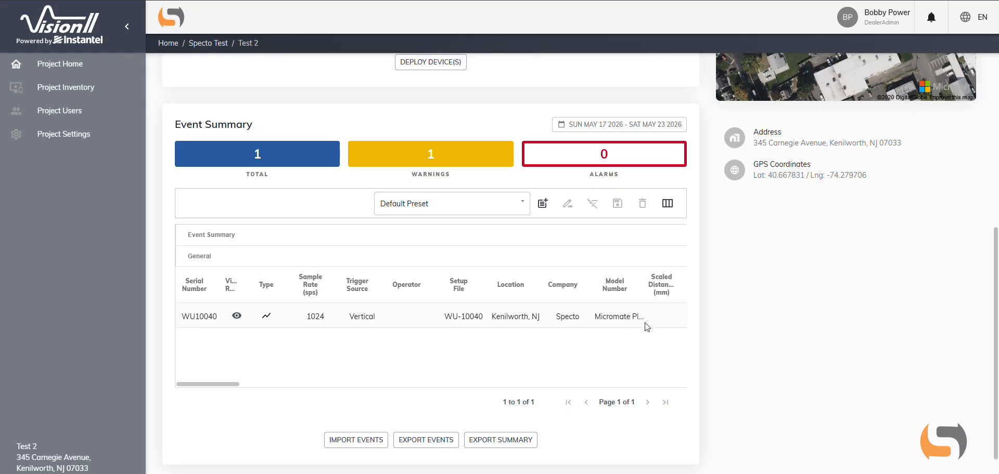
# - Examine the compliance report of the WU10040 event, including its summary, compliance chart, time-domain waveforms and frequency-domain graphs
pyautogui.click(235, 316)
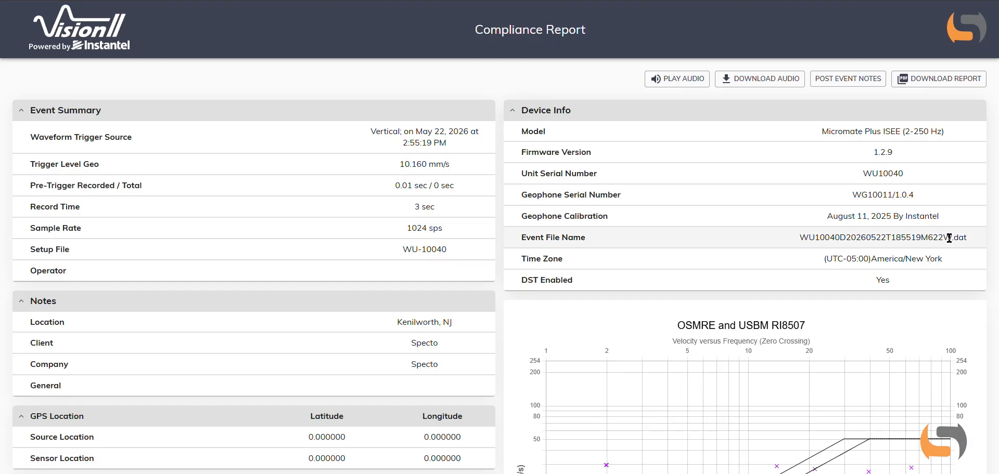
pyautogui.scroll(-5, 504, 160)
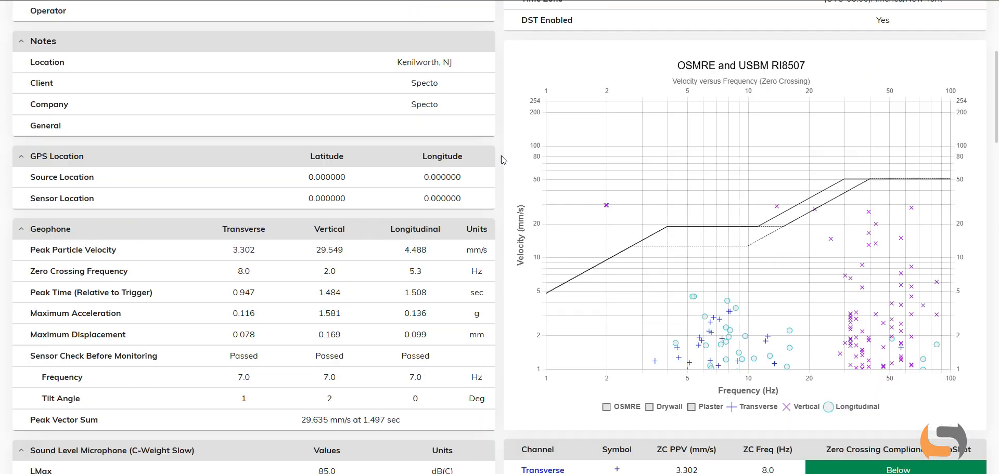
pyautogui.scroll(-1, 503, 160)
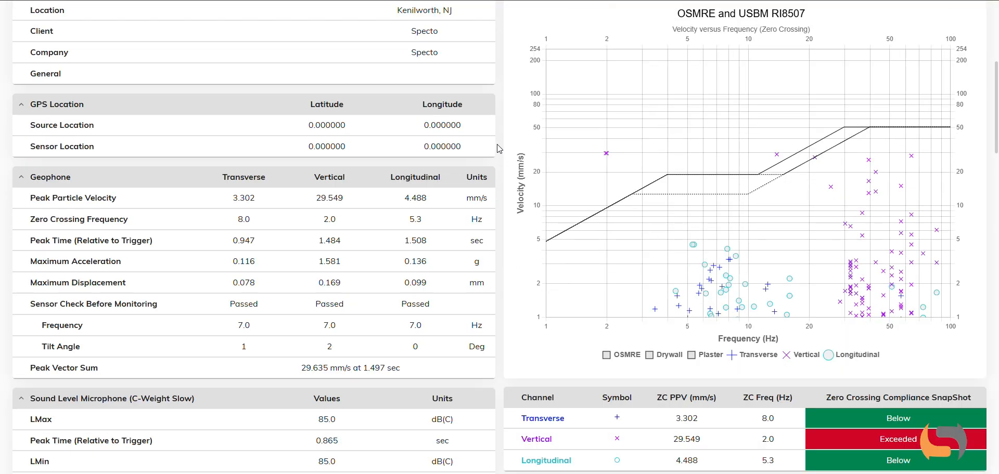
pyautogui.scroll(-11, 498, 149)
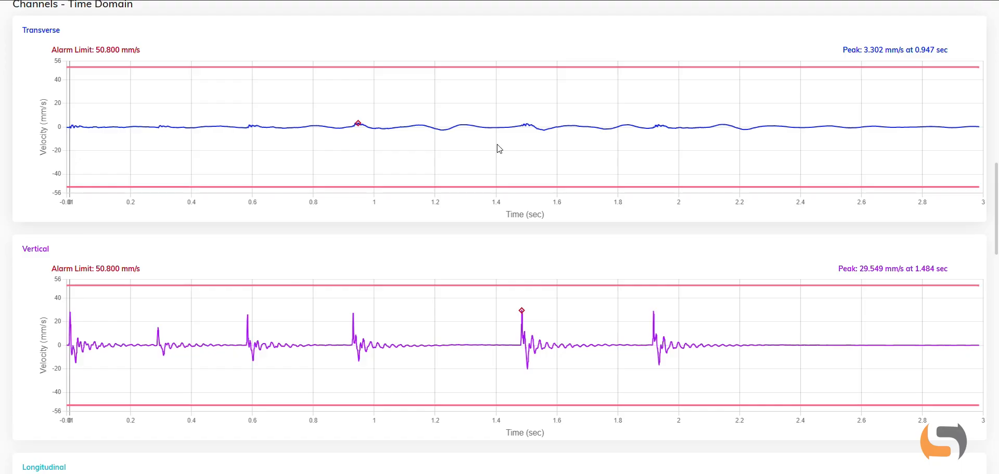
pyautogui.scroll(-9, 498, 148)
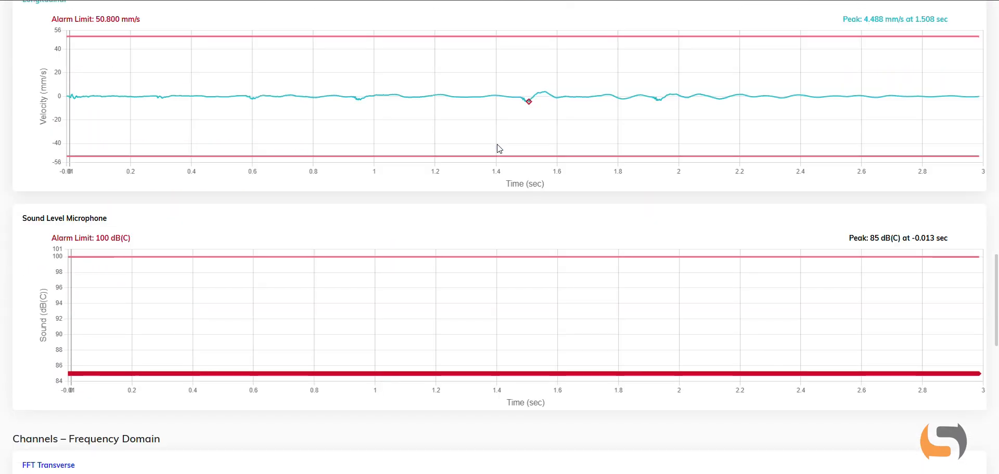
pyautogui.scroll(-9, 498, 149)
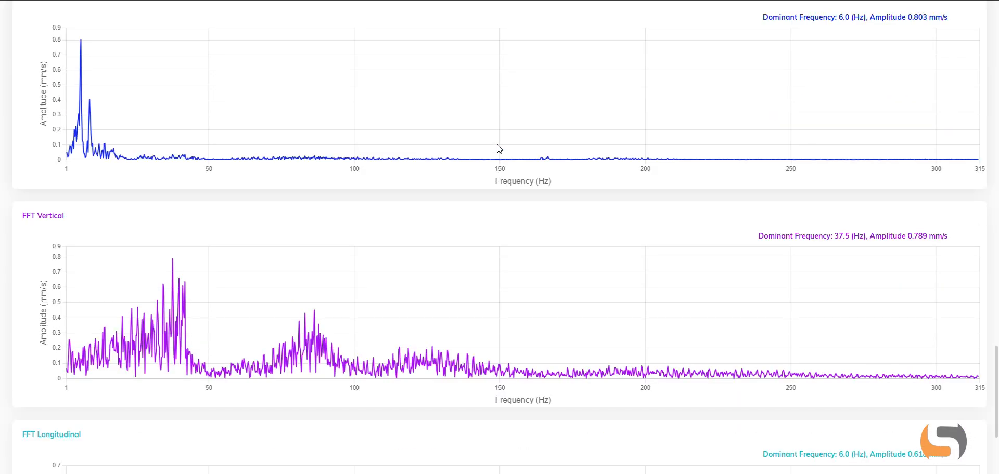
pyautogui.scroll(-4, 498, 148)
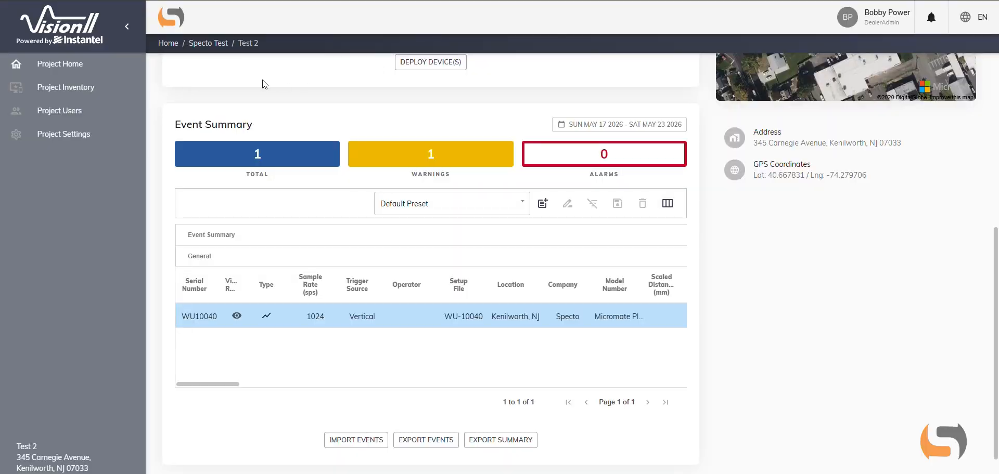
# - Examine the Test 2 inventory's device list, the actions available for a selected device, and the sensors' calibration dates
pyautogui.click(84, 91)
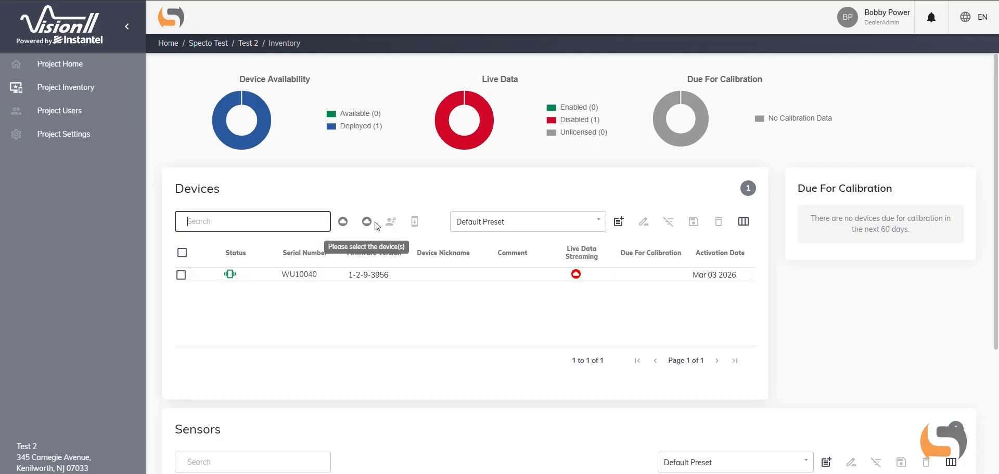
pyautogui.click(230, 274)
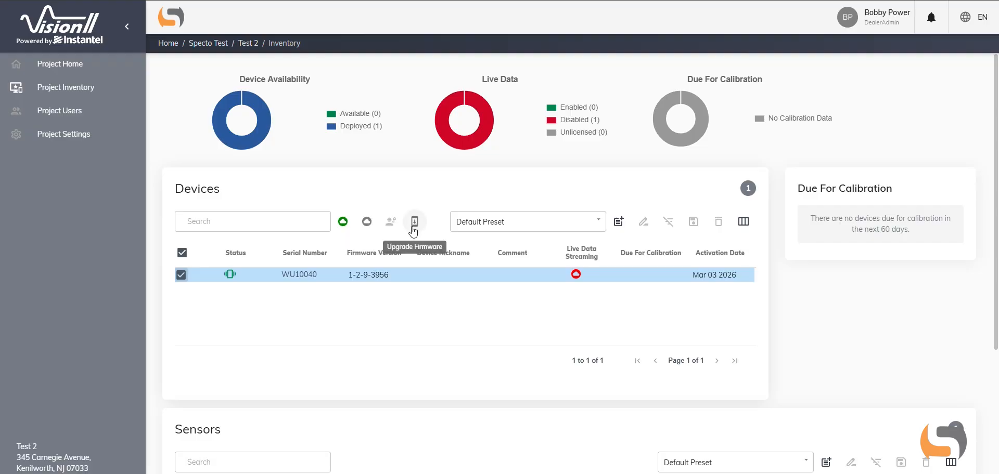
pyautogui.click(181, 274)
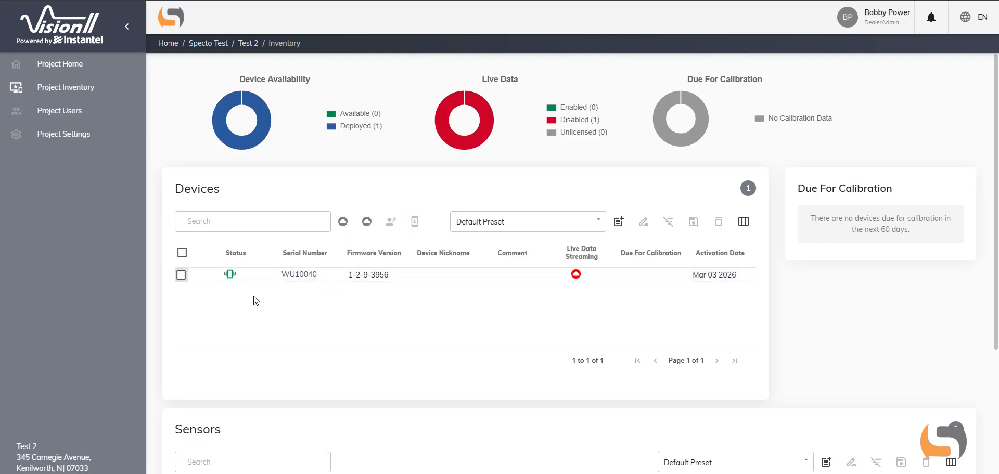
pyautogui.scroll(-3, 424, 312)
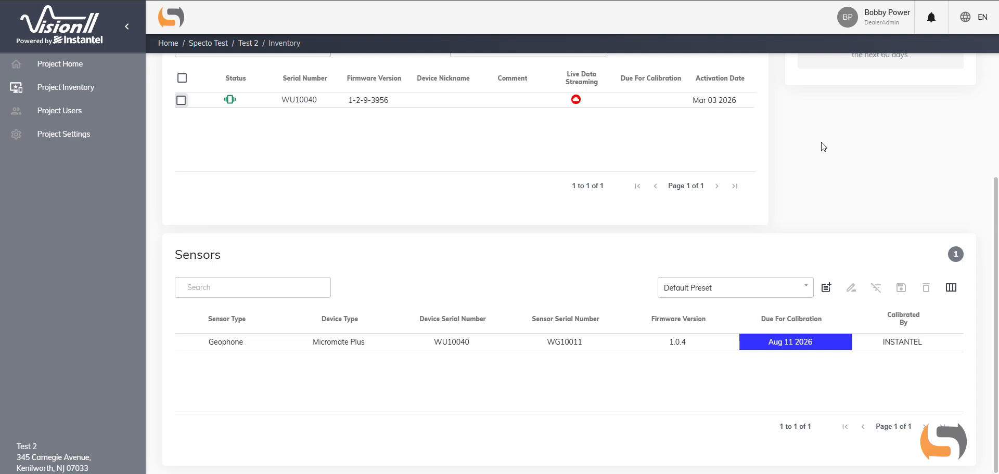
pyautogui.scroll(3, 814, 151)
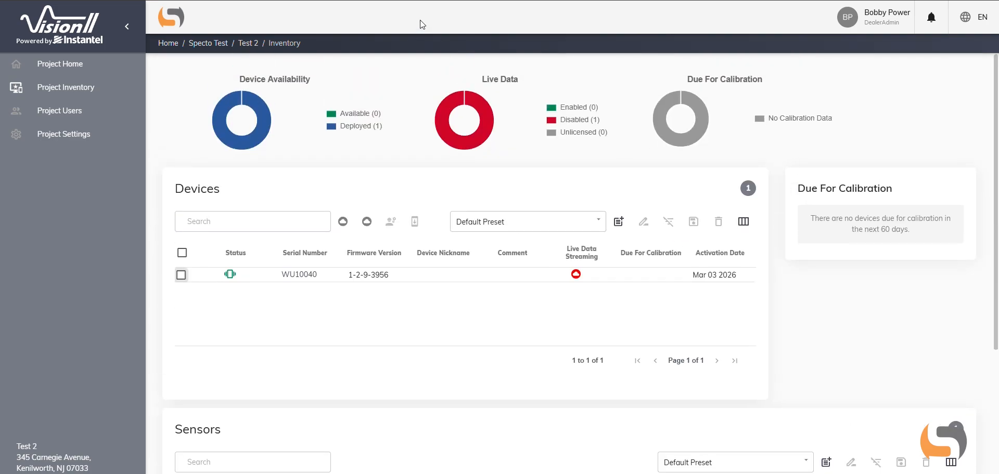
# - View the Test 2 project's users and notification groups, and review its settings from compliance standard and location through to limits
pyautogui.click(98, 122)
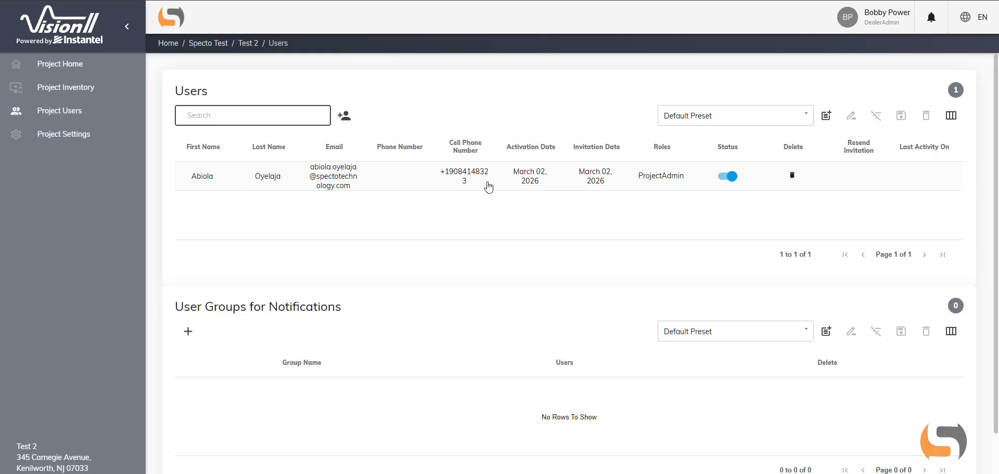
pyautogui.click(431, 267)
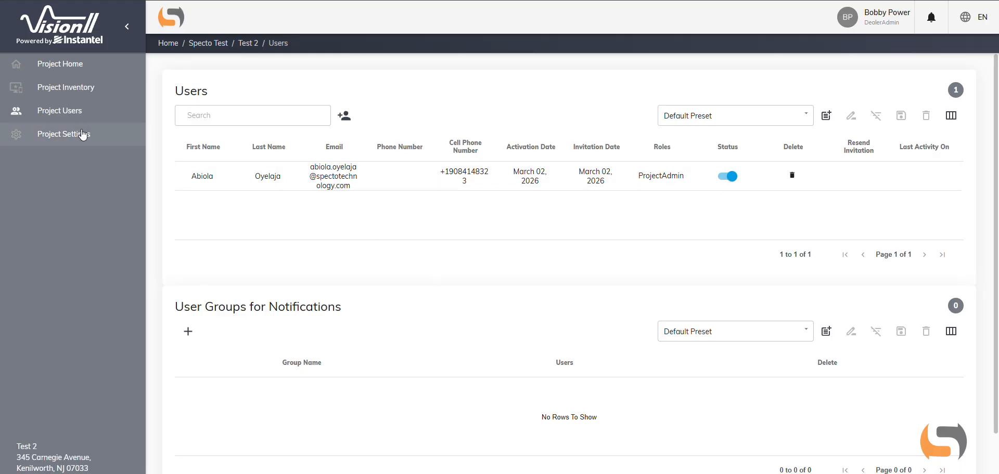
pyautogui.click(82, 134)
pyautogui.scroll(-2, 569, 105)
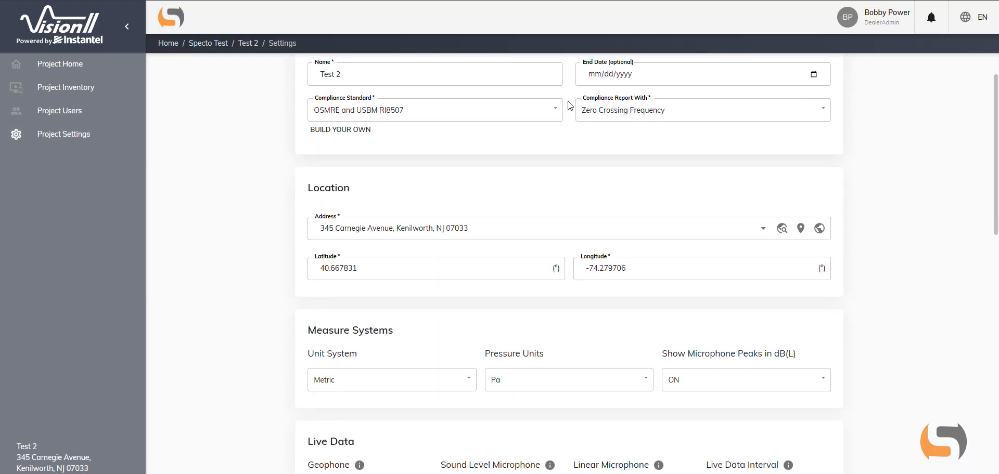
pyautogui.scroll(-2, 569, 105)
pyautogui.scroll(-3, 873, 144)
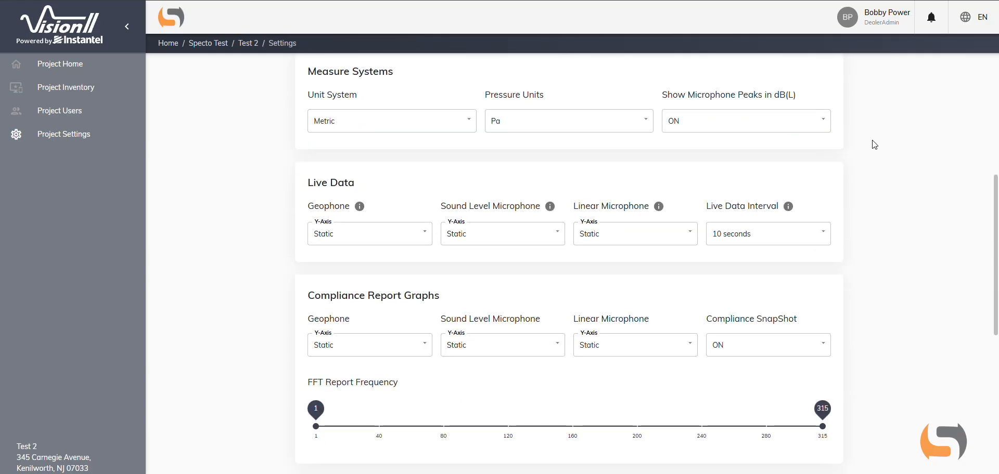
pyautogui.scroll(-2, 874, 144)
pyautogui.scroll(-5, 874, 144)
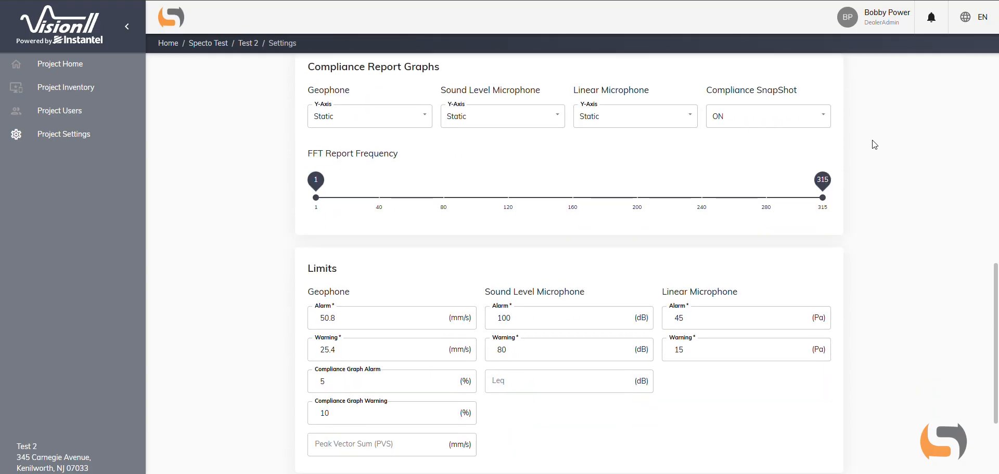
# - Open device WU10040 from the Test 2 project inventory and start its live data
pyautogui.click(92, 91)
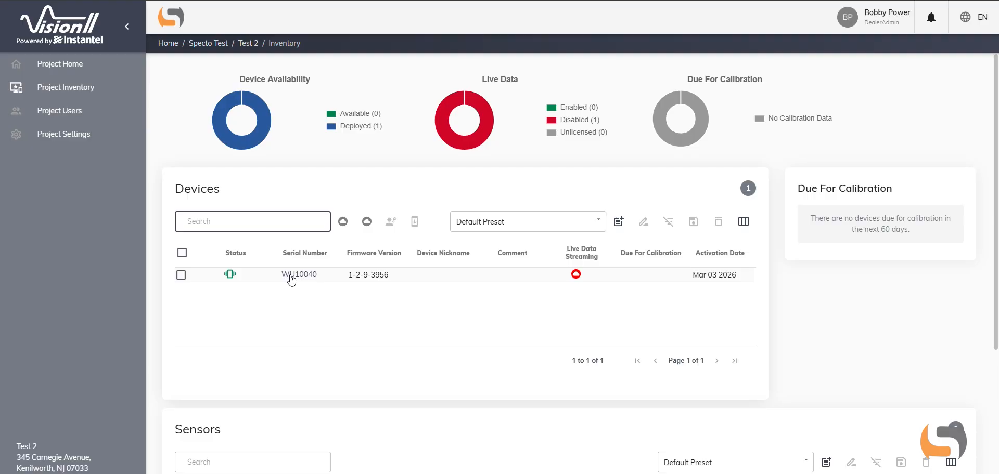
pyautogui.click(290, 277)
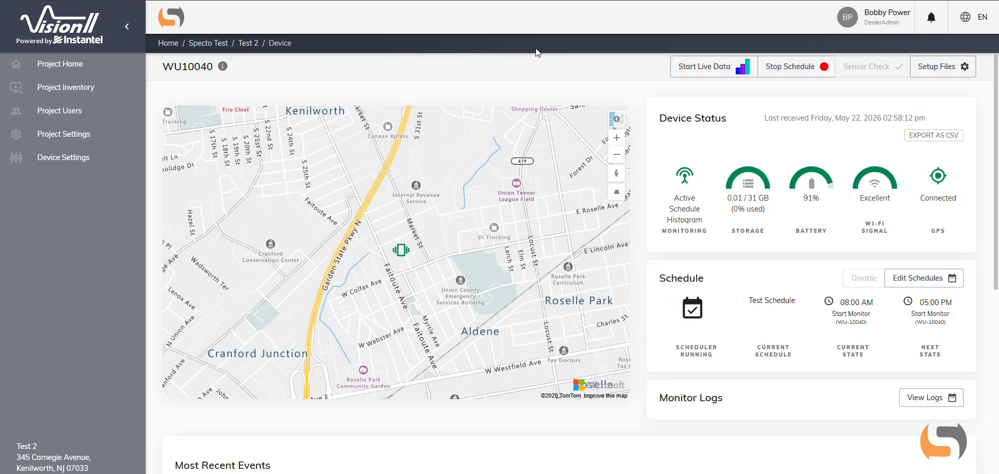
pyautogui.click(715, 67)
pyautogui.click(627, 267)
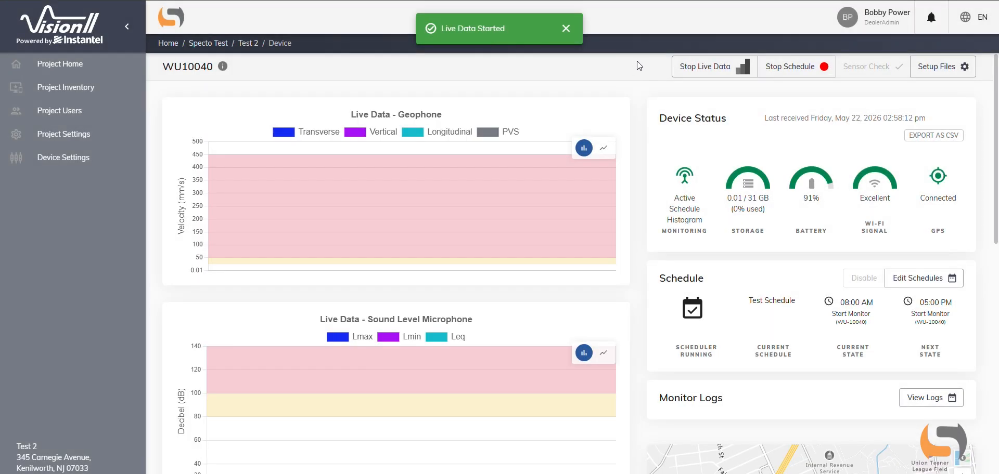
# - Examine the live geophone and sound level microphone charts of WU10040, including the values of individual readings
pyautogui.scroll(-1, 638, 64)
pyautogui.scroll(1, 641, 68)
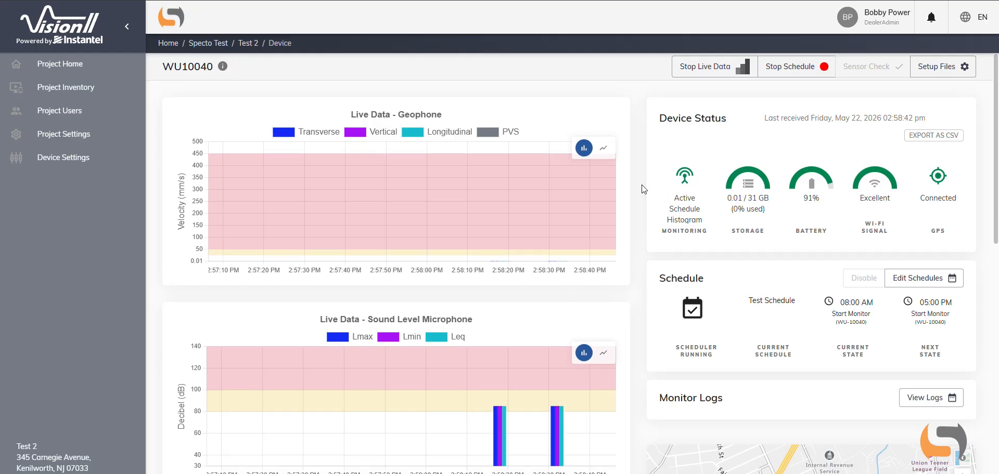
pyautogui.scroll(-2, 601, 279)
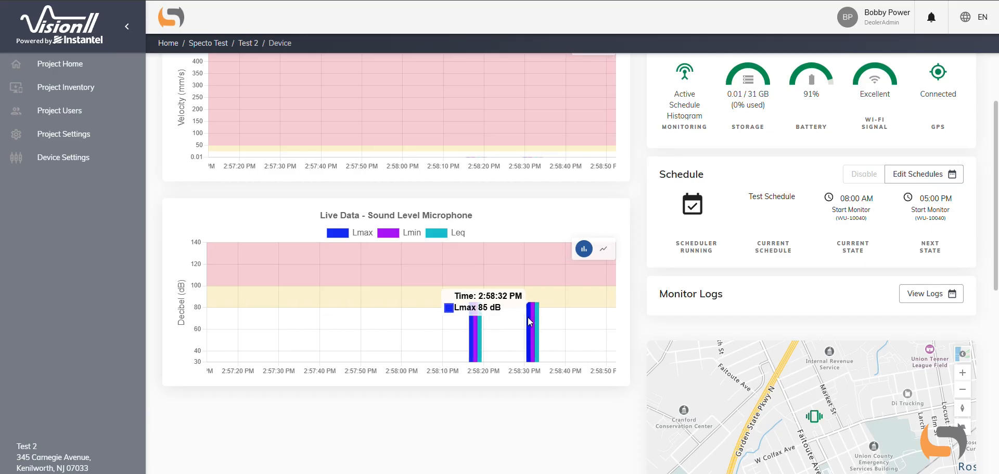
pyautogui.moveTo(466, 314)
pyautogui.scroll(2, 498, 201)
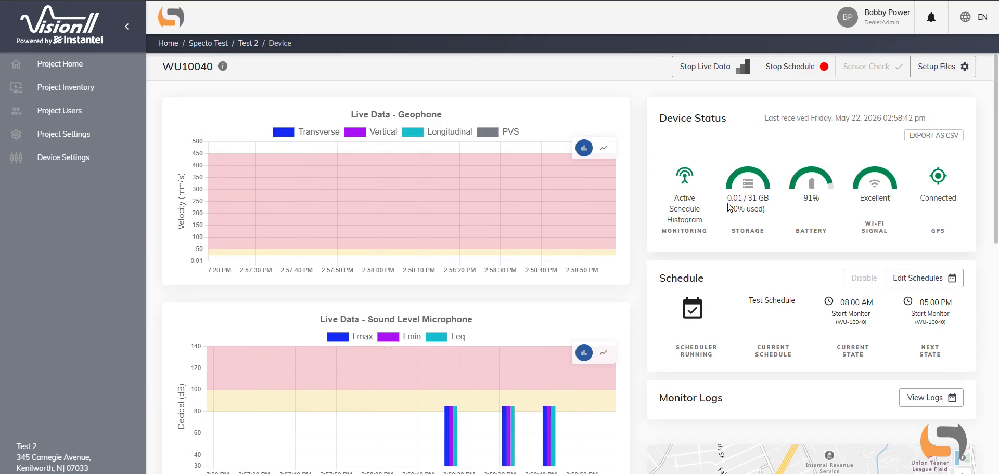
# - Examine the device's status, monitoring schedule, monitor logs section, location map and most recent events
pyautogui.scroll(-1, 708, 240)
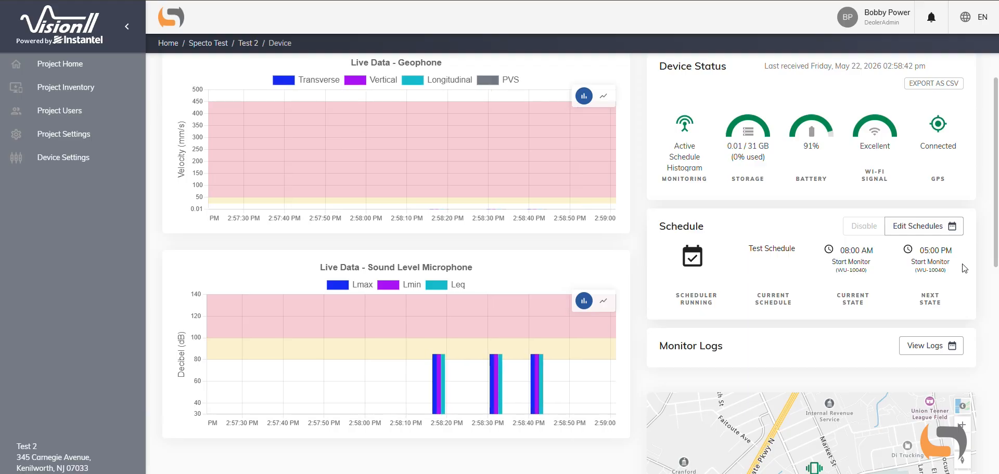
pyautogui.scroll(-3, 965, 268)
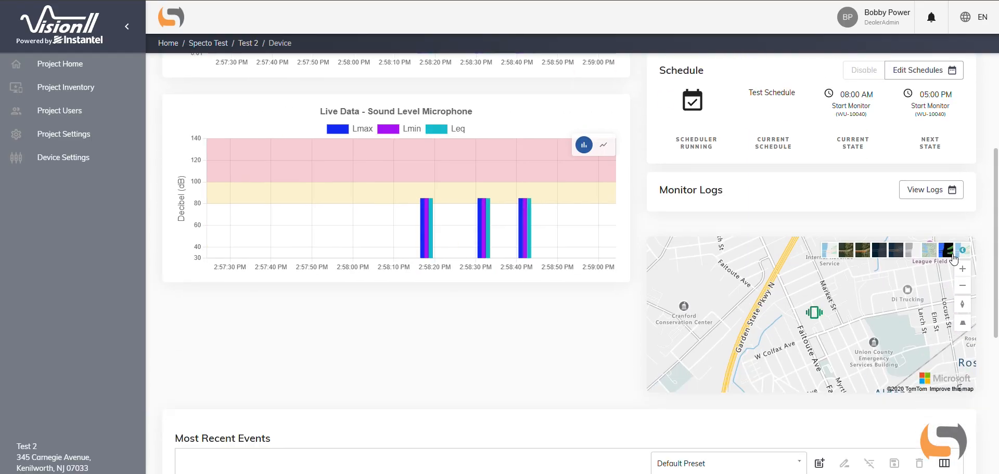
pyautogui.scroll(-3, 598, 259)
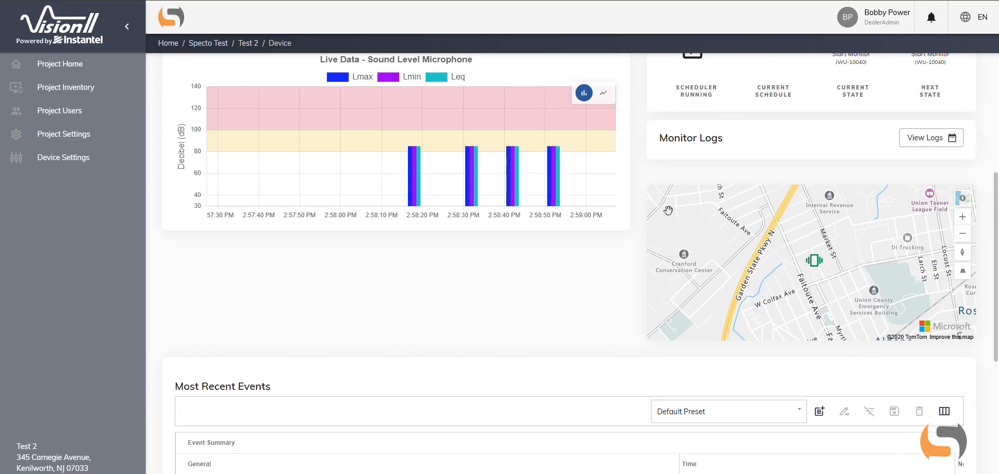
pyautogui.moveTo(813, 168)
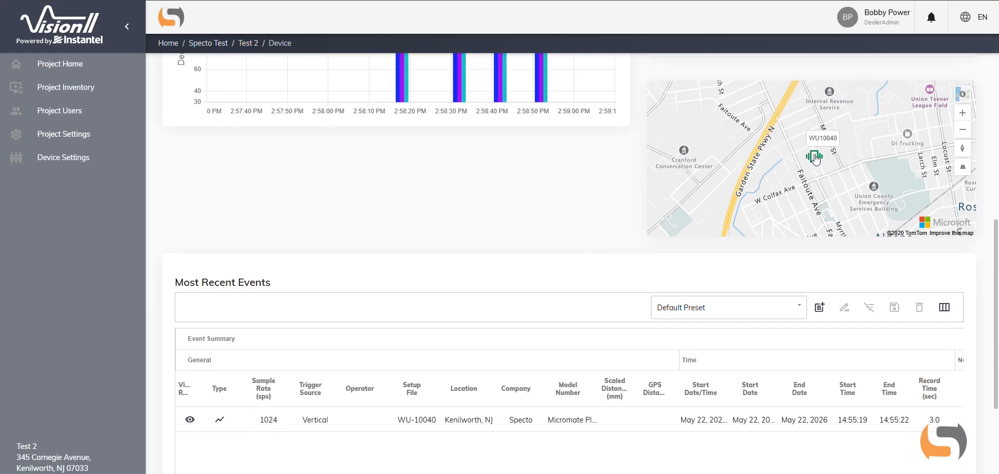
pyautogui.scroll(-2, 455, 276)
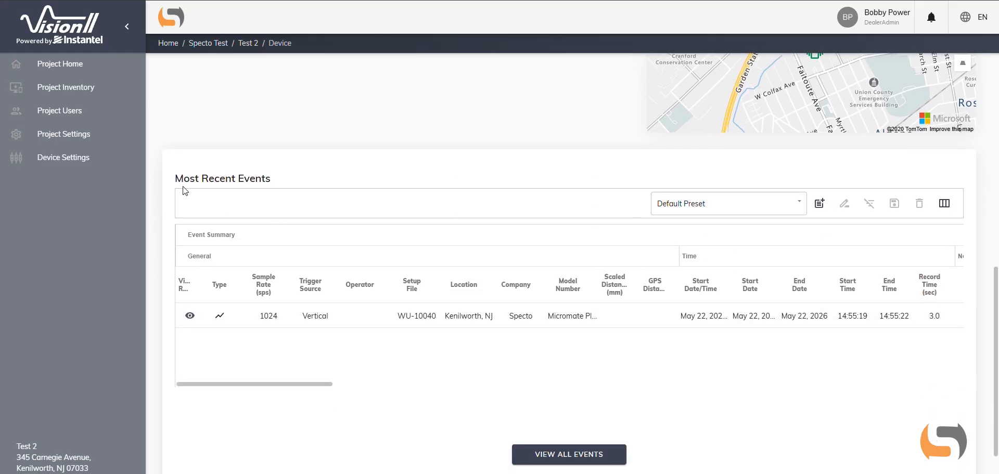
# - Review the device's settings for compliance, battery saving and firmware, and examine its WU-10040 setup file from setup info through recording notes
pyautogui.click(86, 165)
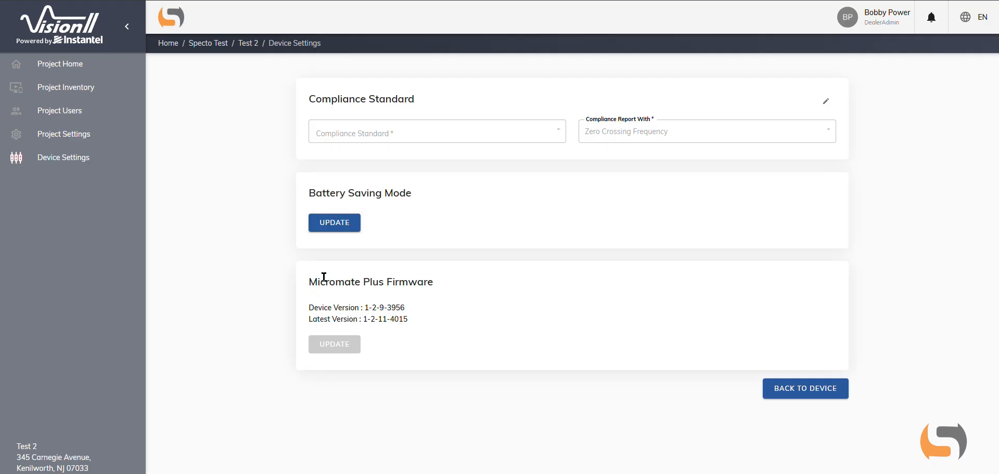
pyautogui.click(807, 392)
pyautogui.click(939, 70)
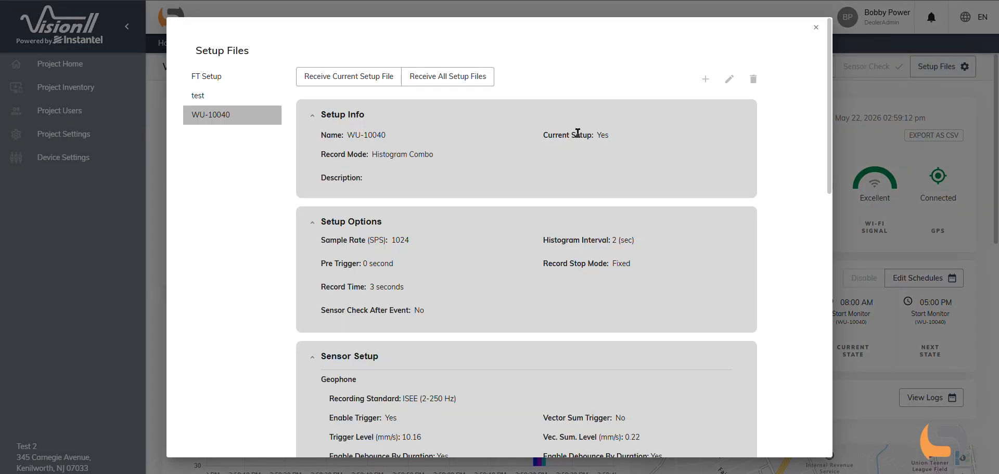
pyautogui.scroll(-2, 575, 138)
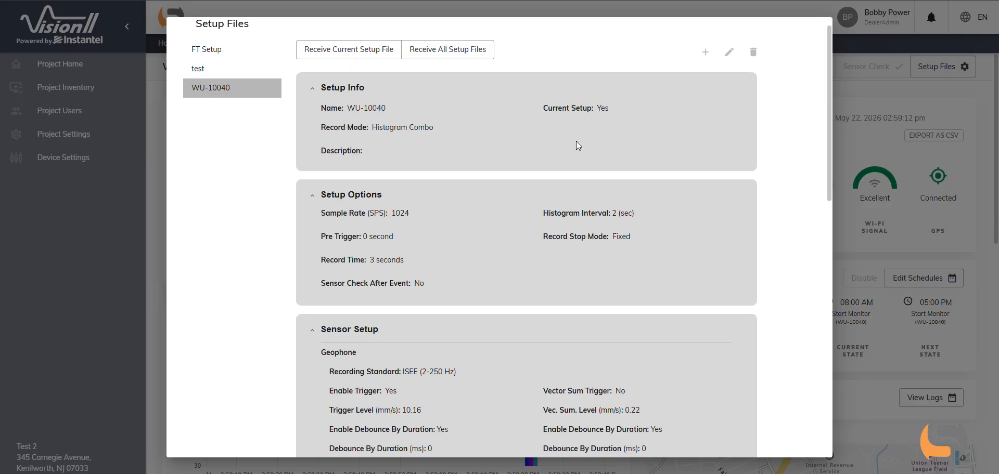
pyautogui.scroll(-4, 575, 145)
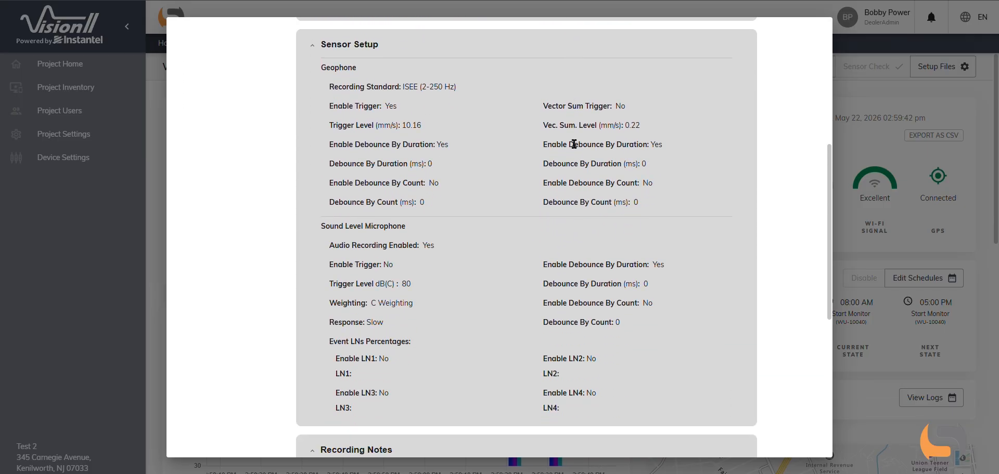
pyautogui.scroll(-3, 572, 145)
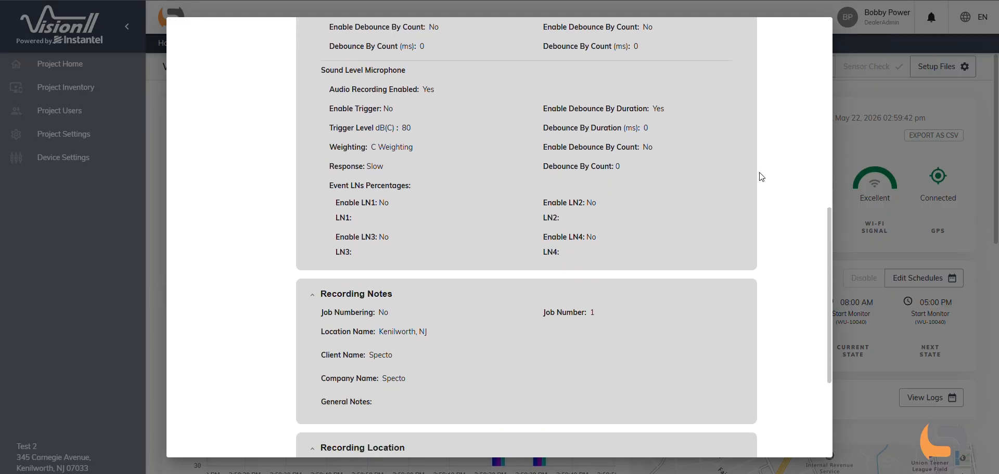
pyautogui.scroll(-3, 781, 182)
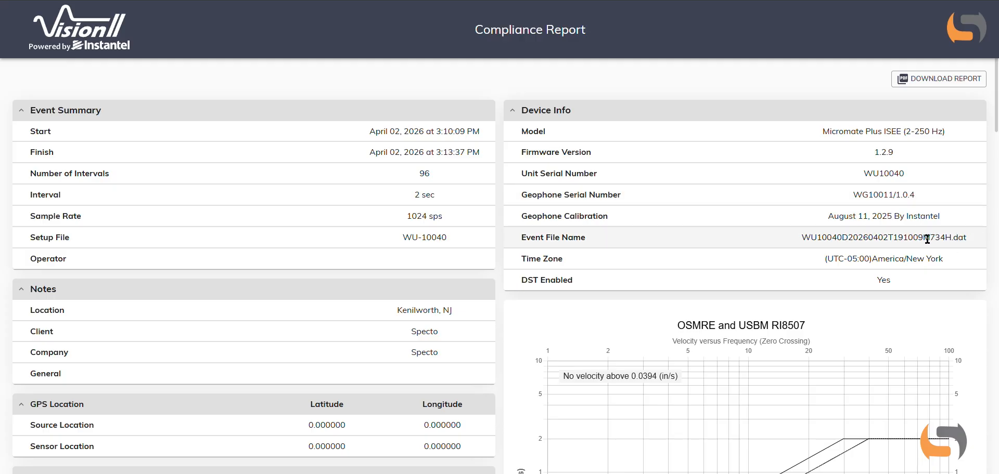
# - Examine the compliance report's event summary, device info, geophone and microphone tables, and the OSMRE and USBM RI8507 velocity graph
pyautogui.scroll(-2, 488, 78)
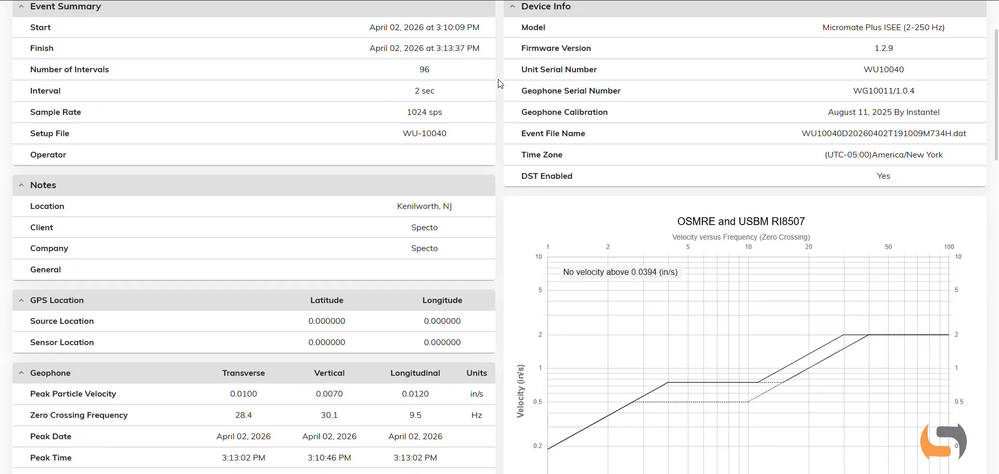
pyautogui.scroll(-3, 497, 83)
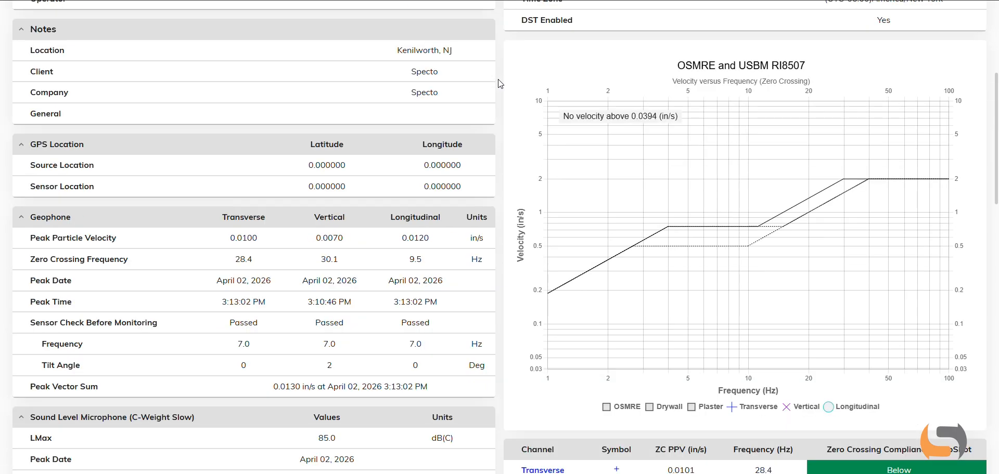
pyautogui.scroll(-4, 497, 80)
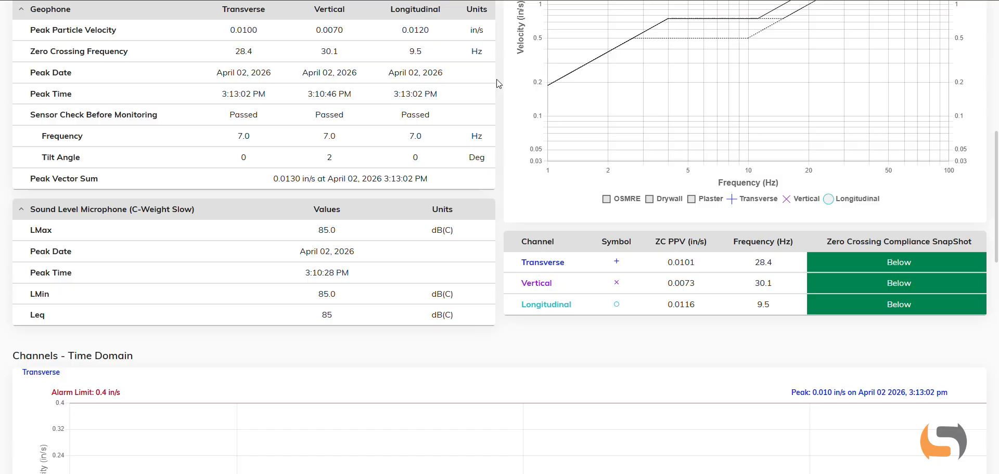
pyautogui.scroll(-2, 497, 80)
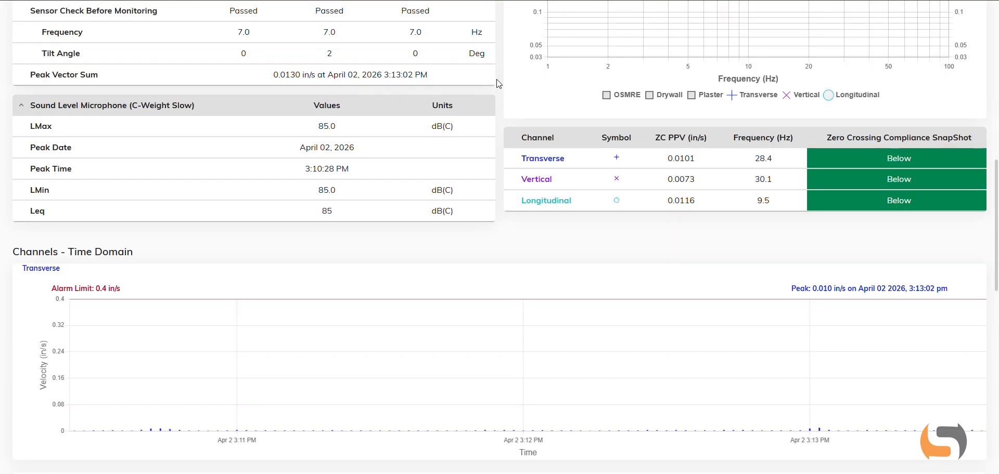
# - Examine the report's time-domain charts for all channels, check individual readings on the Longitudinal chart, and return to the report's beginning
pyautogui.scroll(-5, 497, 83)
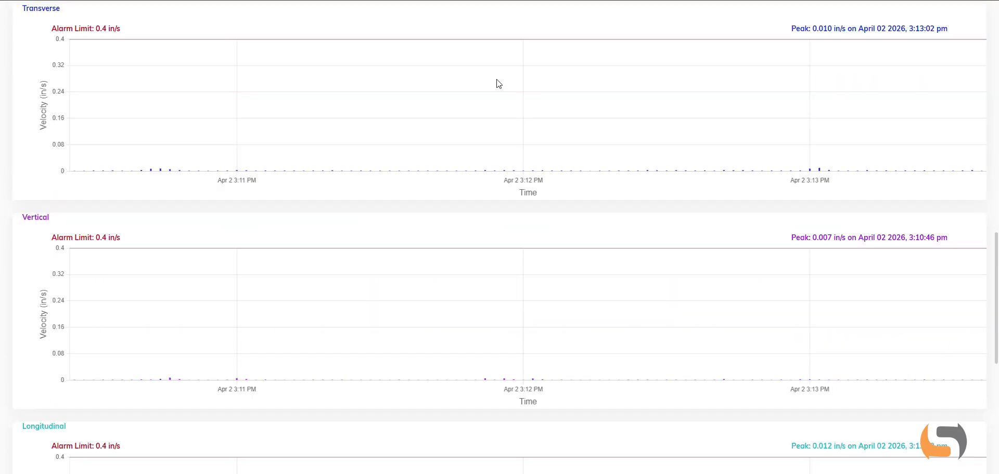
pyautogui.scroll(1, 496, 83)
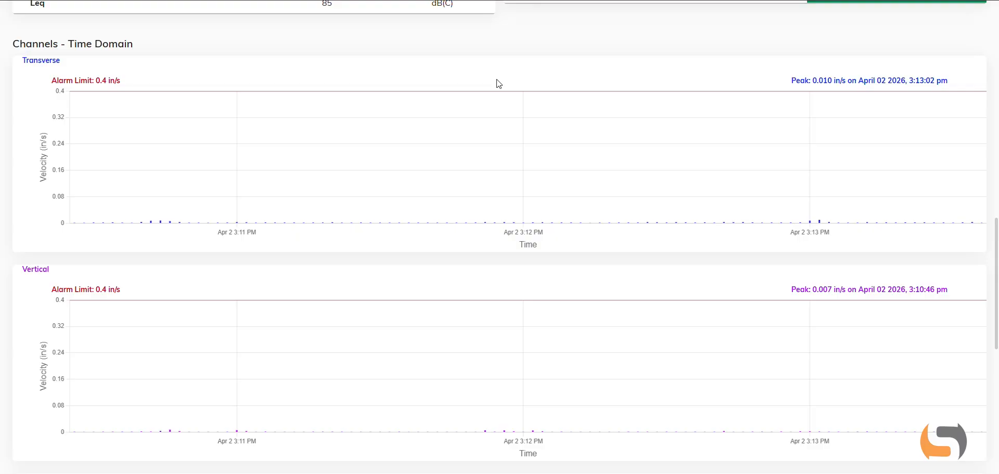
pyautogui.scroll(-5, 497, 83)
pyautogui.scroll(-4, 499, 83)
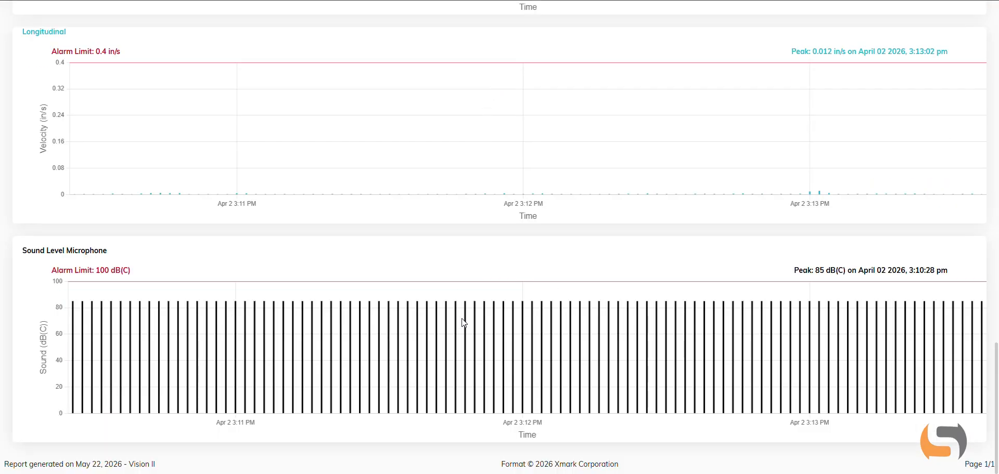
pyautogui.moveTo(457, 319)
pyautogui.moveTo(504, 196)
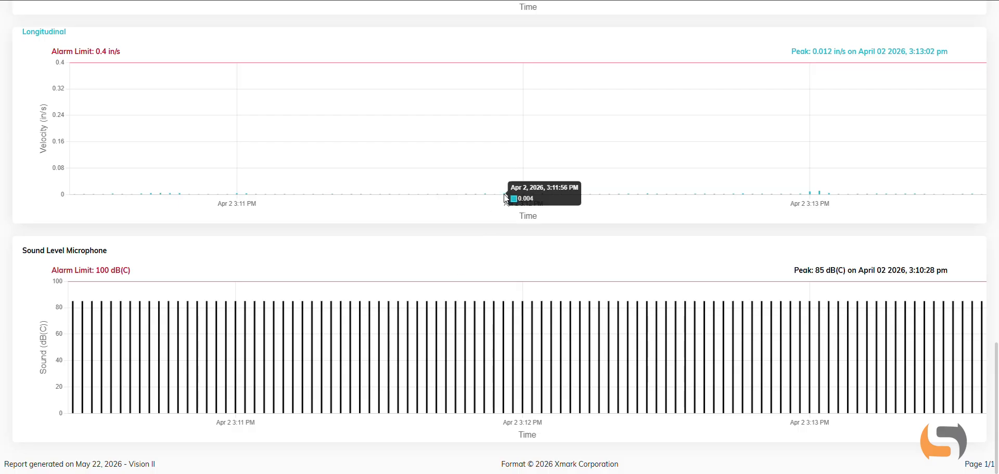
pyautogui.moveTo(819, 193)
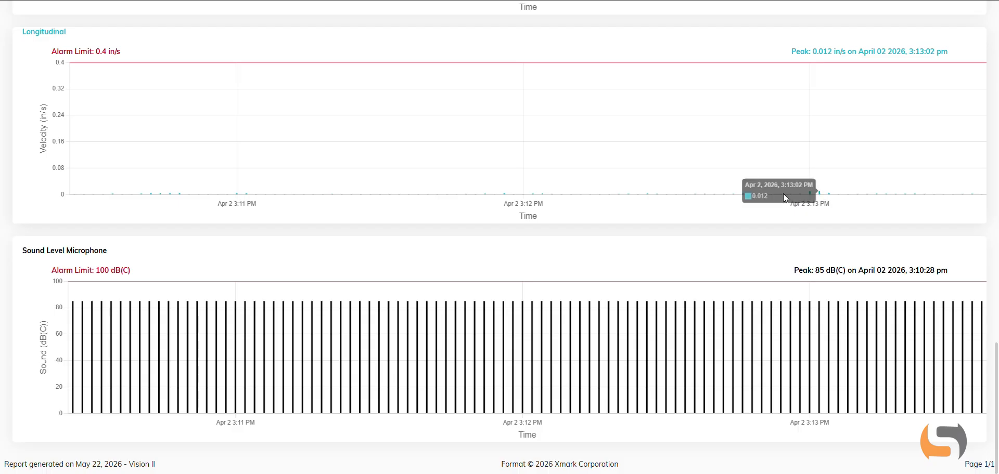
pyautogui.scroll(3, 666, 213)
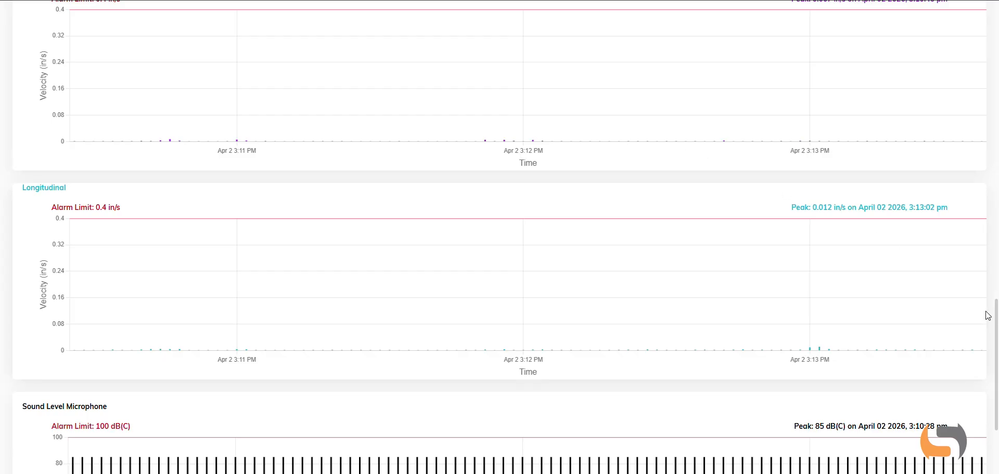
pyautogui.moveTo(994, 315); pyautogui.dragTo(957, 4)
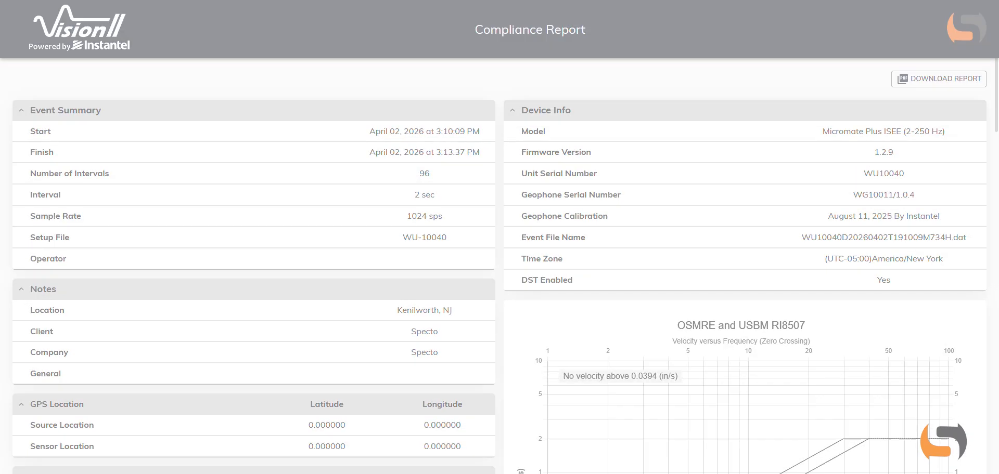